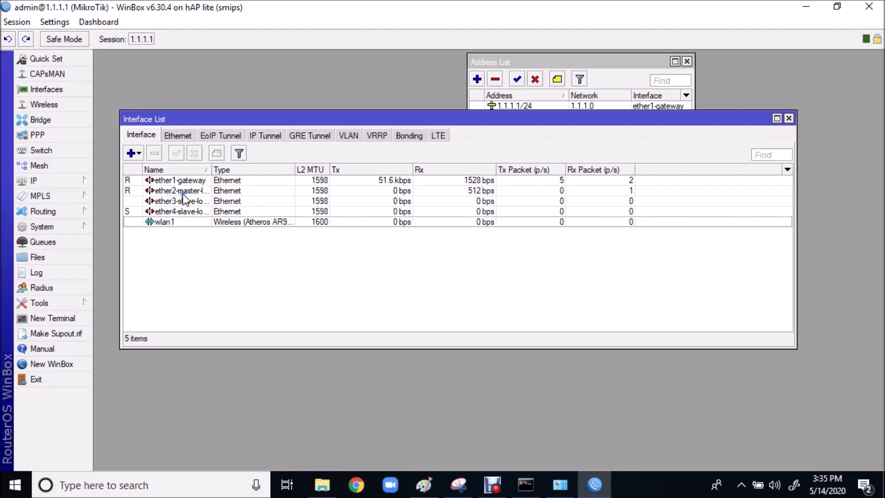
- Check the master port of the ether2-master-local interface and apply its settings with none selected
left_click(183, 193)
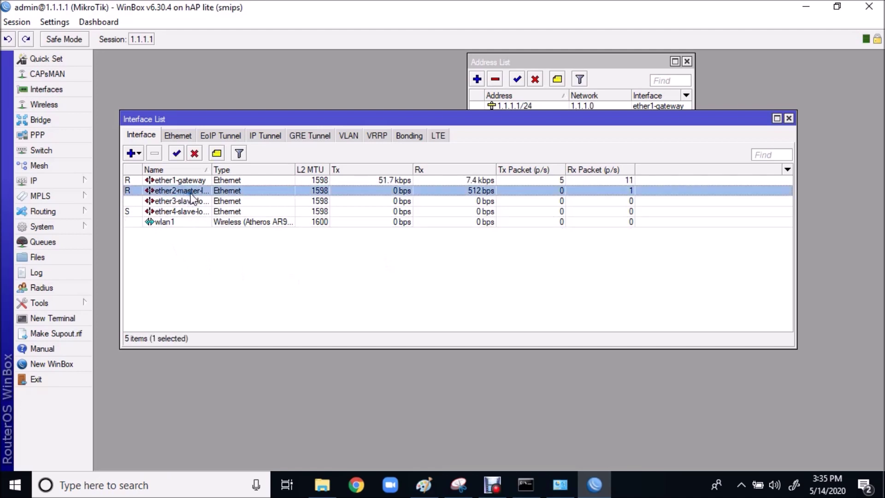
double_click(187, 193)
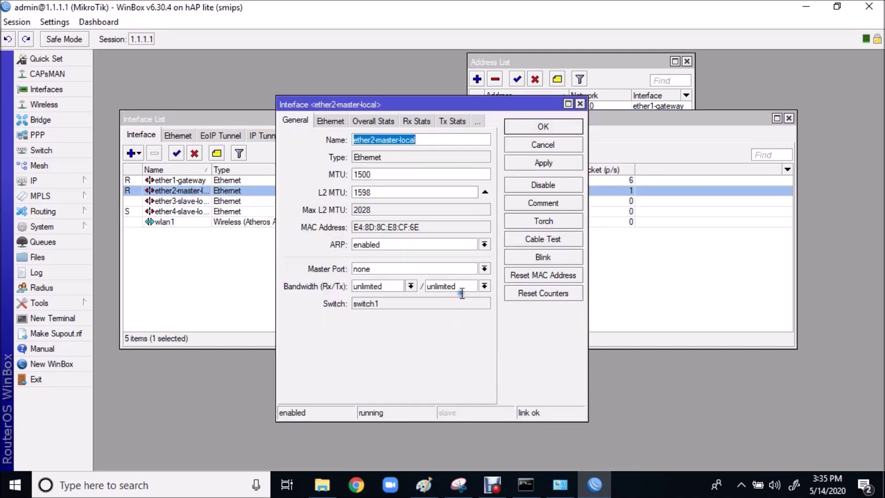
left_click(483, 268)
left_click(484, 268)
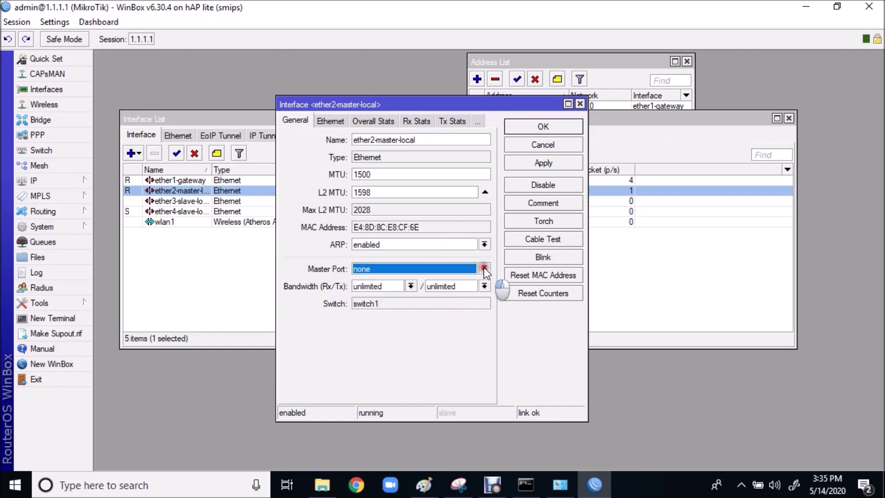
left_click(551, 163)
left_click(545, 132)
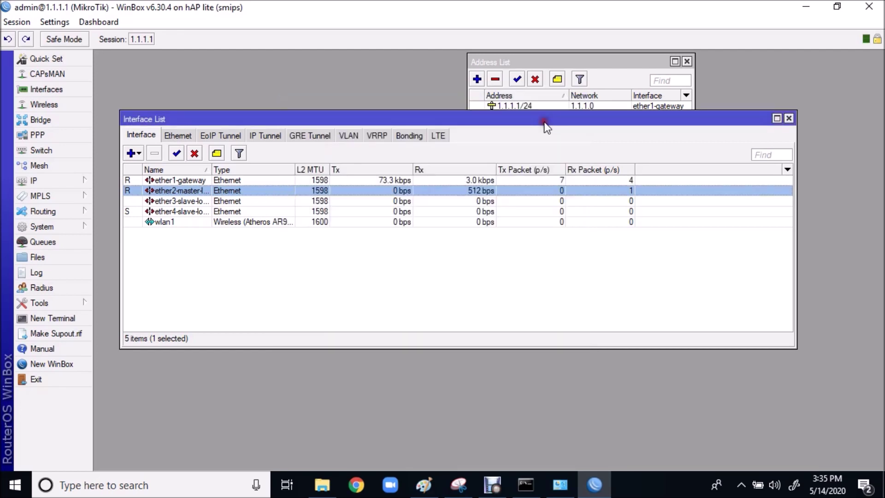
- Assign ether2-master-local as the master port of the ether4-slave-local interface and apply the setting
double_click(190, 211)
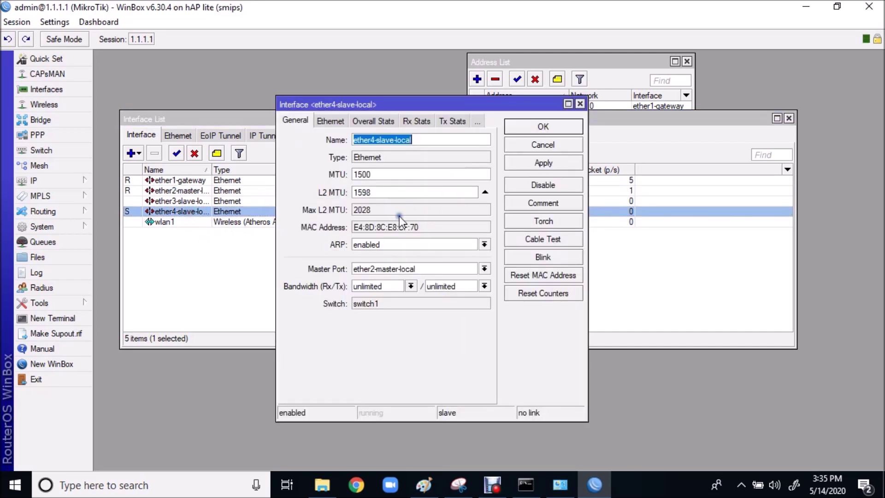
left_click(484, 269)
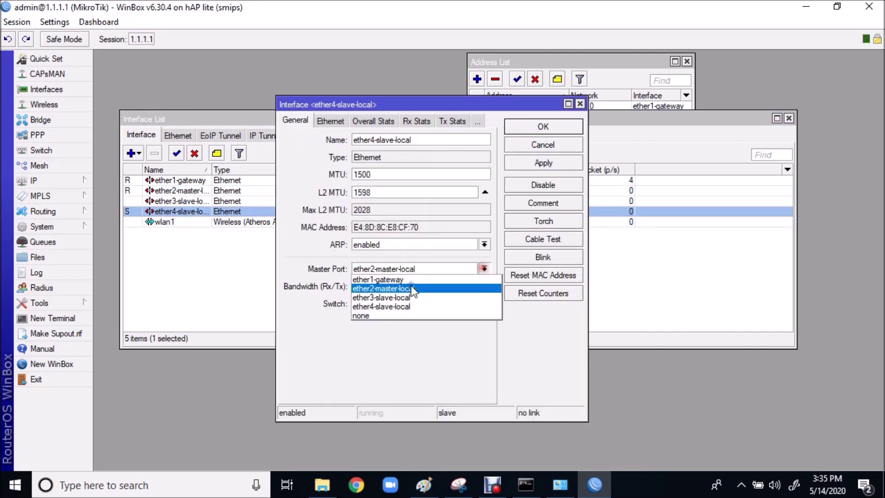
left_click(373, 316)
left_click(483, 269)
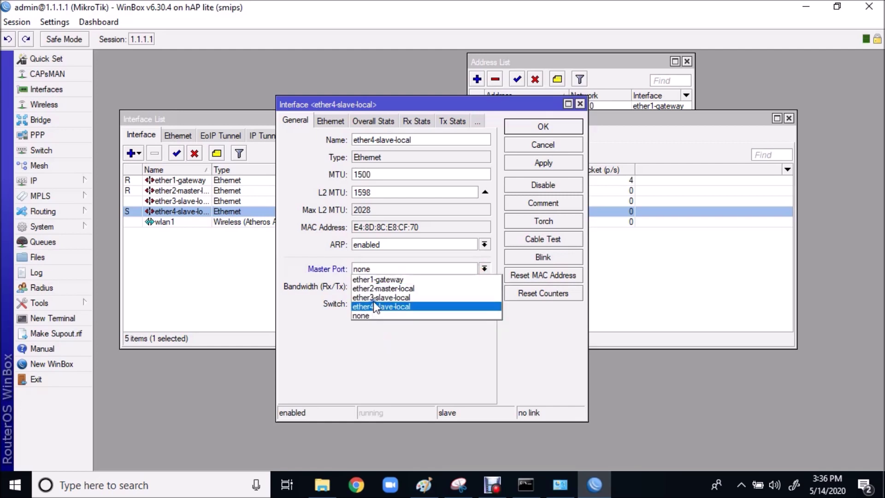
left_click(388, 288)
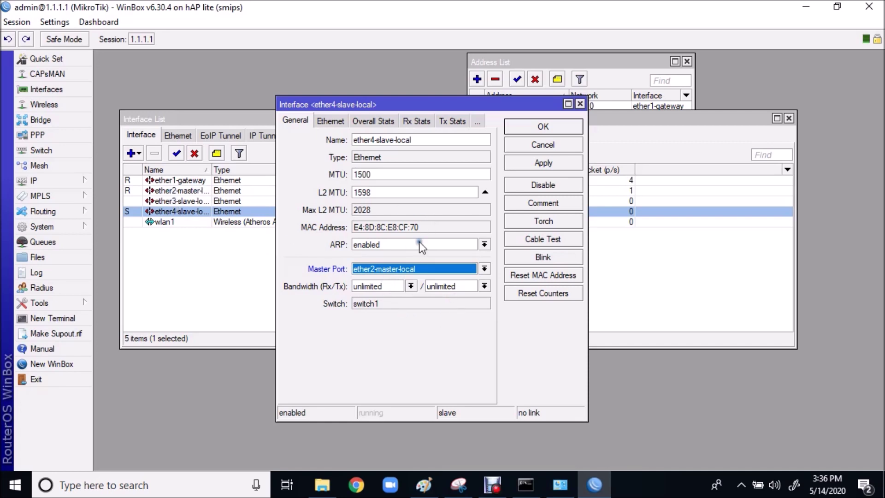
left_click(543, 163)
left_click(537, 128)
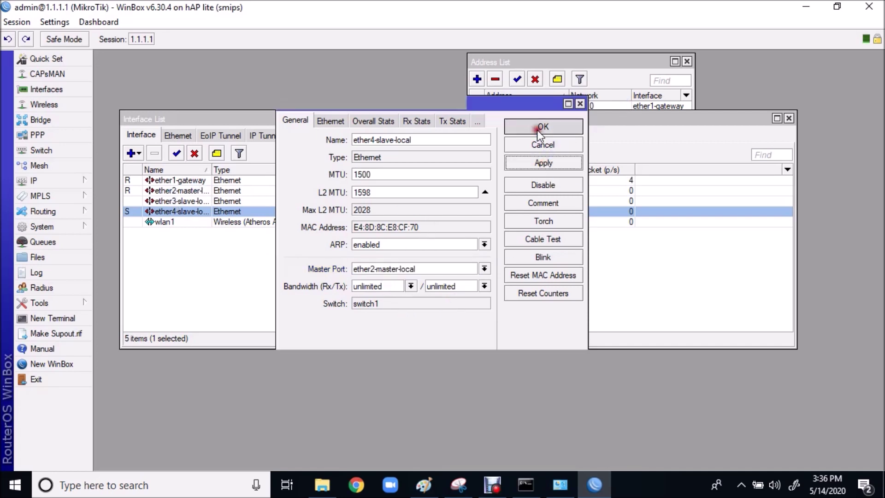
left_click(189, 191)
left_click(188, 212)
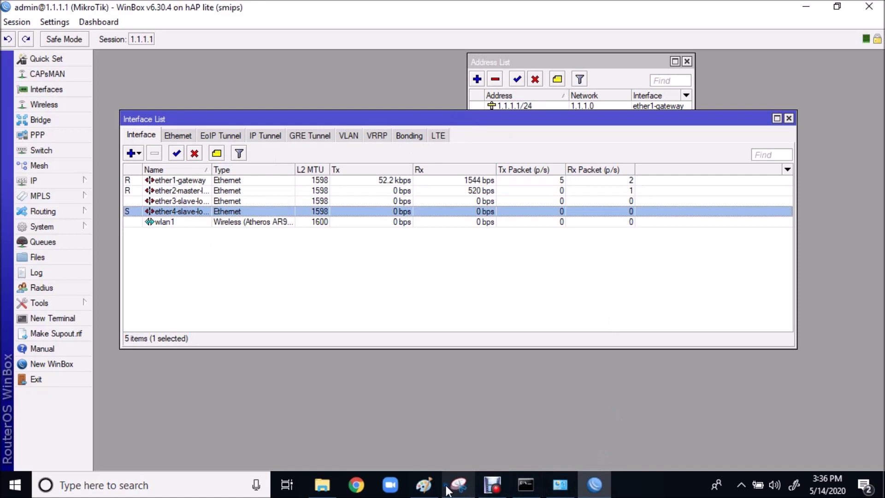
- Switch to Paint and sketch a switch box with two port lines in the blank area beside the MikroTik diagram
left_click(424, 484)
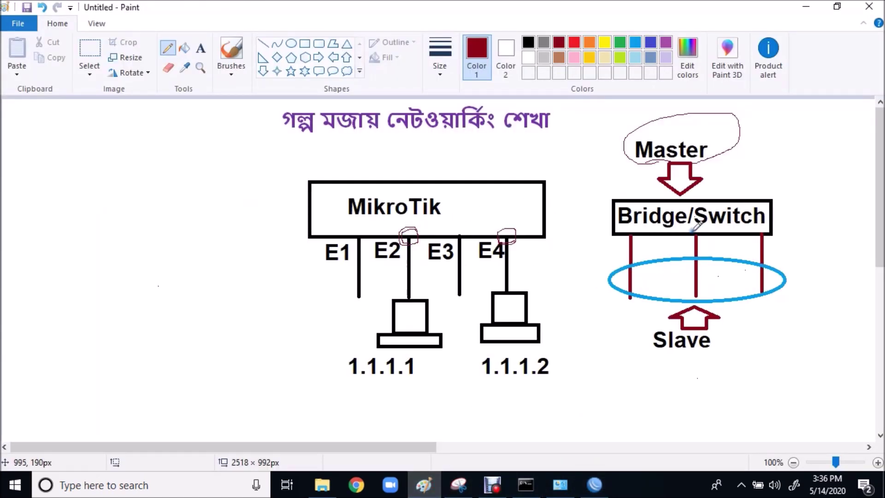
mouse_move(108, 217)
left_mouse_down()
mouse_move(109, 240)
mouse_move(187, 239)
mouse_move(86, 221)
left_mouse_up()
left_click_drag(124, 255, 125, 298)
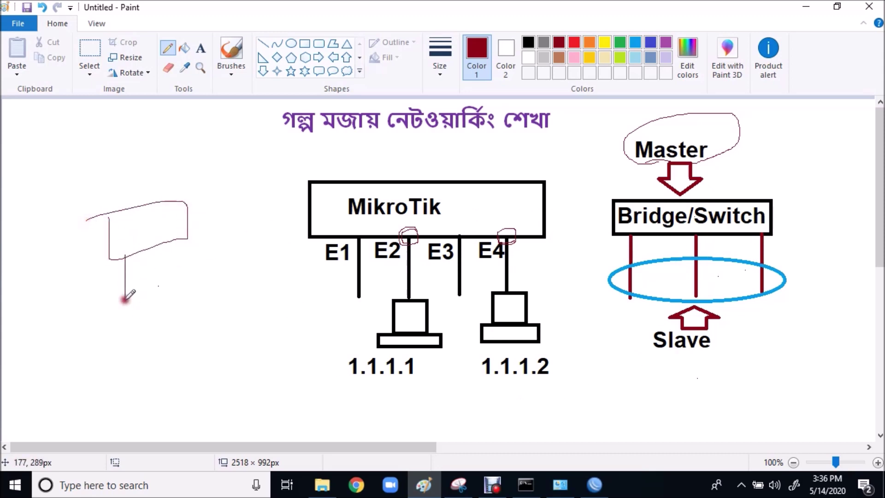
left_click_drag(167, 243, 174, 291)
- Mark both port connections on the sketched switch with small squares and write E2 under the first line
left_click_drag(119, 260, 125, 243)
left_click(95, 313)
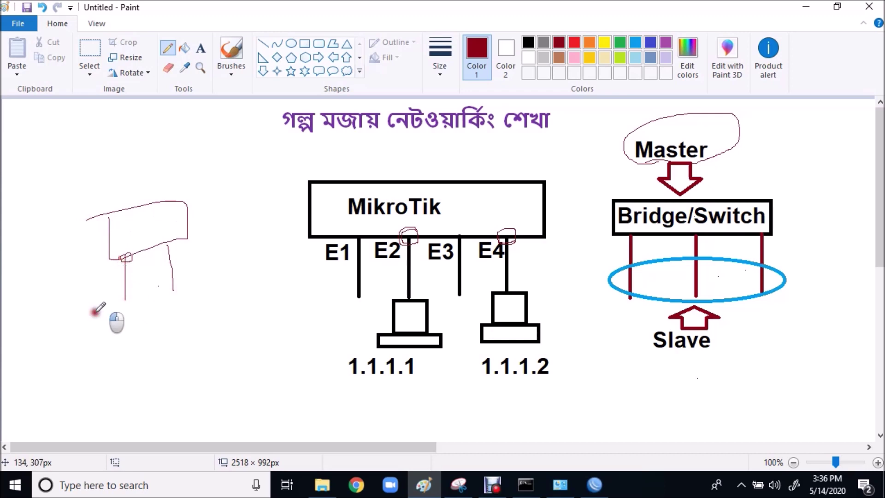
mouse_move(96, 305)
left_mouse_down()
mouse_move(95, 315)
mouse_move(113, 307)
mouse_move(124, 317)
left_mouse_up()
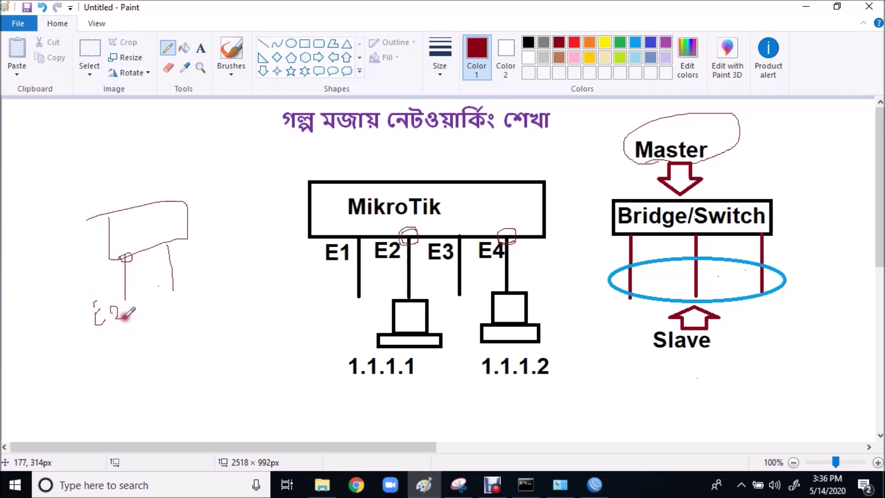
mouse_move(174, 239)
left_mouse_down()
mouse_move(163, 250)
mouse_move(172, 237)
left_mouse_up()
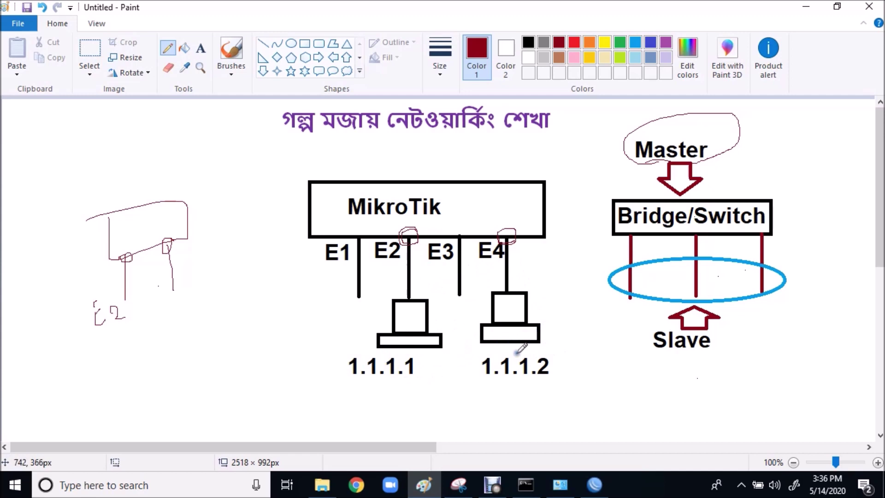
- Return to WinBox and review the ether2 and ether4 interfaces and the router's address list
left_click(594, 485)
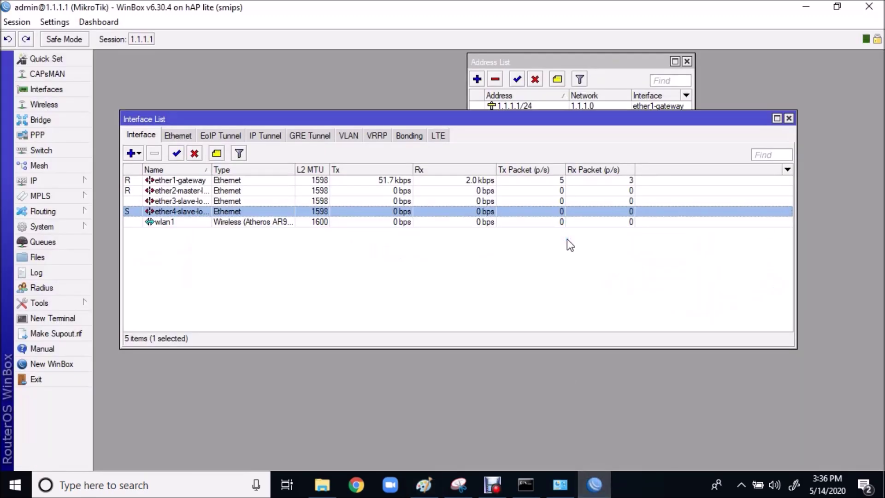
left_click(168, 191)
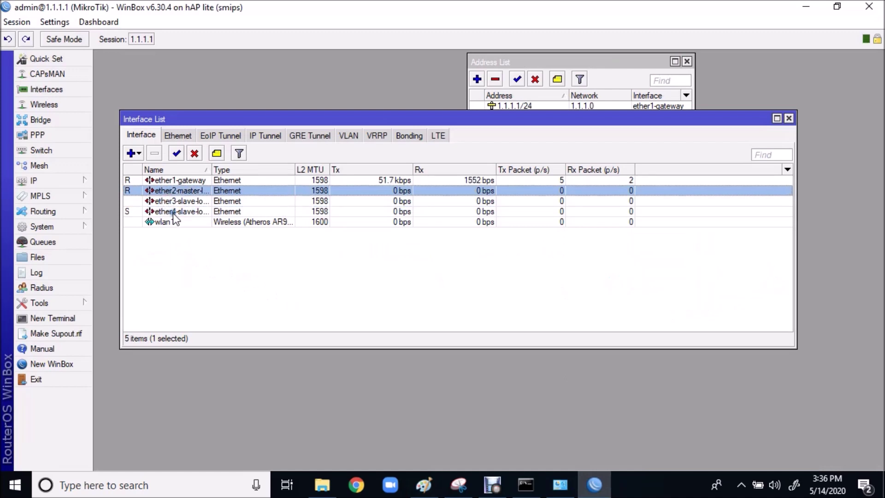
left_click(173, 212)
left_click(569, 63)
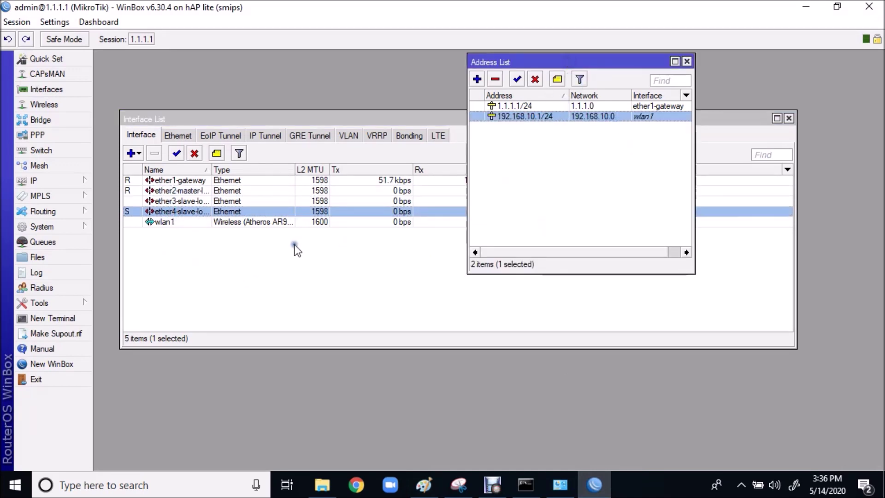
left_click(725, 124)
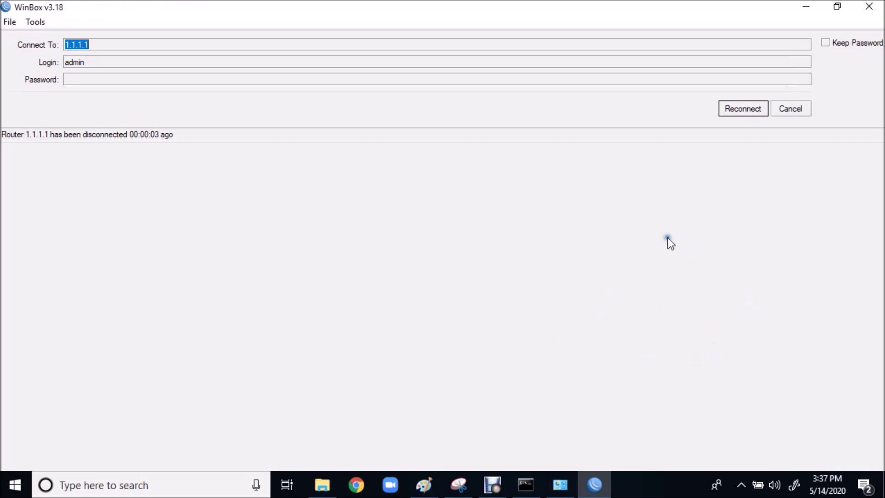
- Switch to Network Connections and give the Ethernet adapter the static IPv4 address 192.168.10.100 with subnet mask 255.255.255.0
left_click(559, 484)
double_click(510, 93)
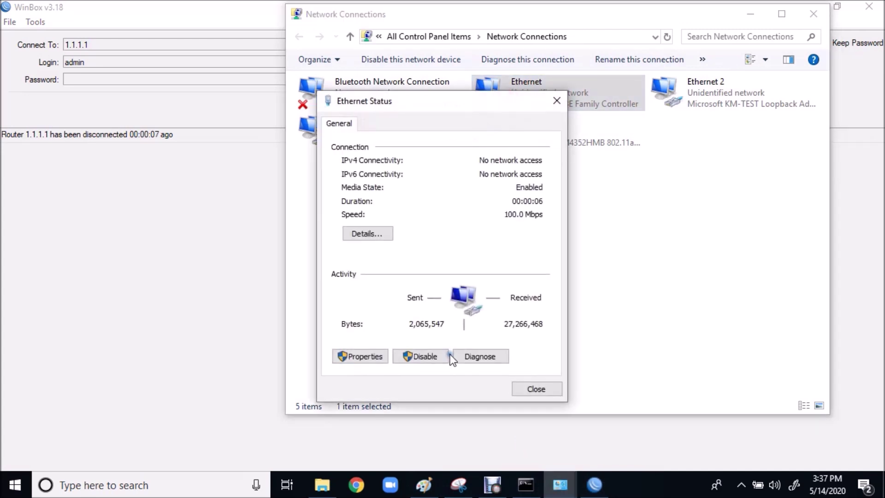
left_click(359, 356)
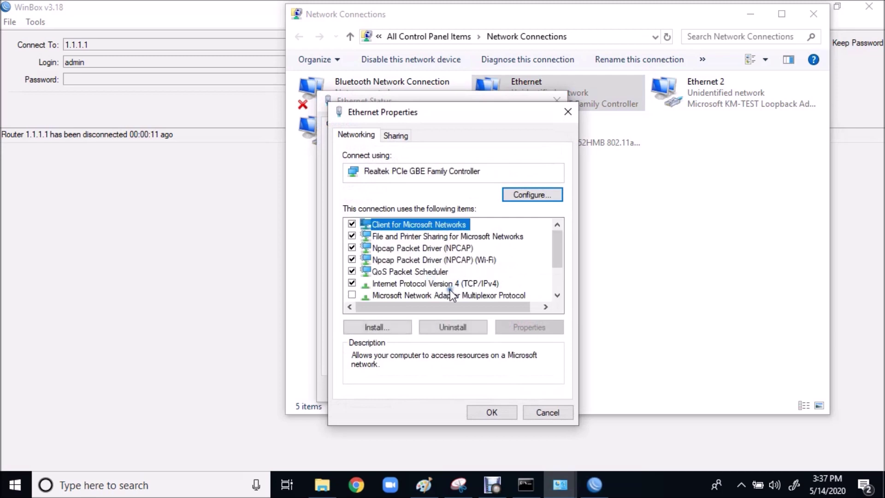
double_click(441, 282)
left_click(437, 244)
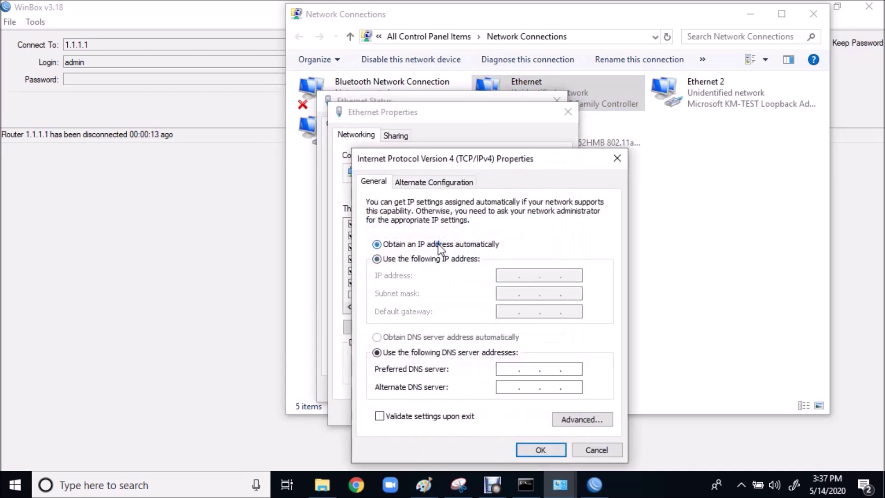
left_click(433, 259)
left_click(507, 274)
type("192 . 168 . 10 . 100")
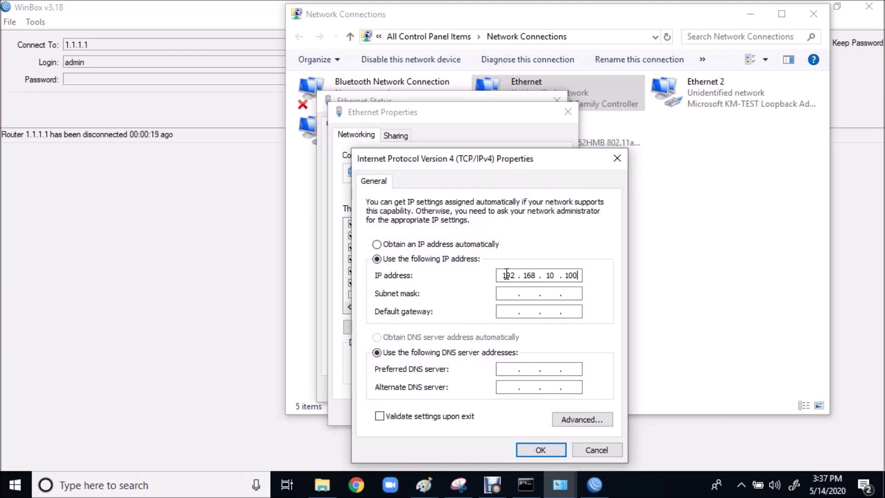
key("Tab")
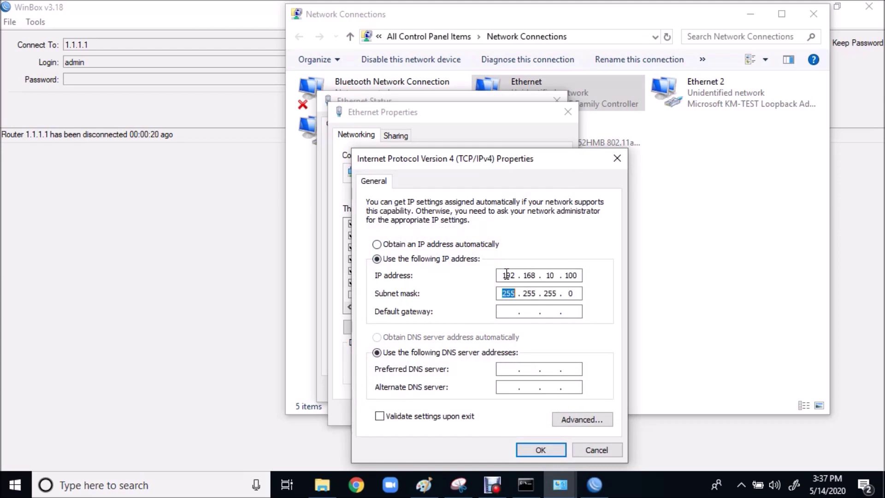
left_click(536, 451)
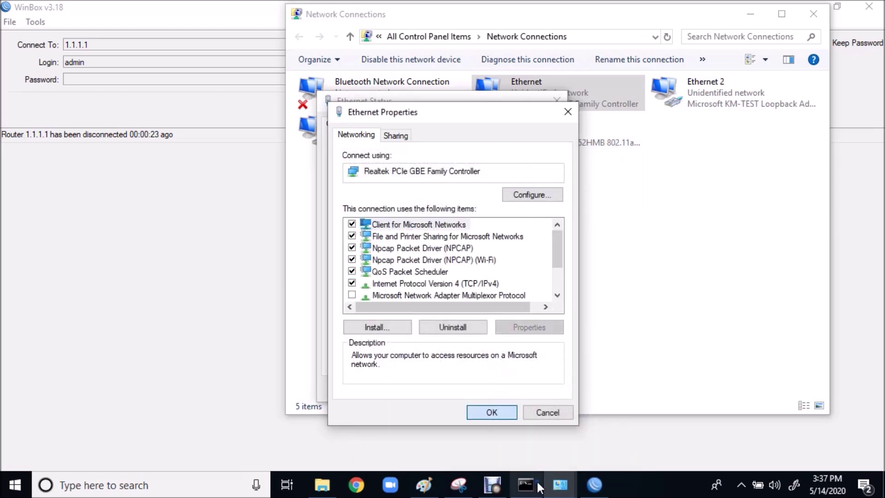
- Switch to Command Prompt and ping 192.168.10.99 to test the connection to the other computer
left_click(529, 484)
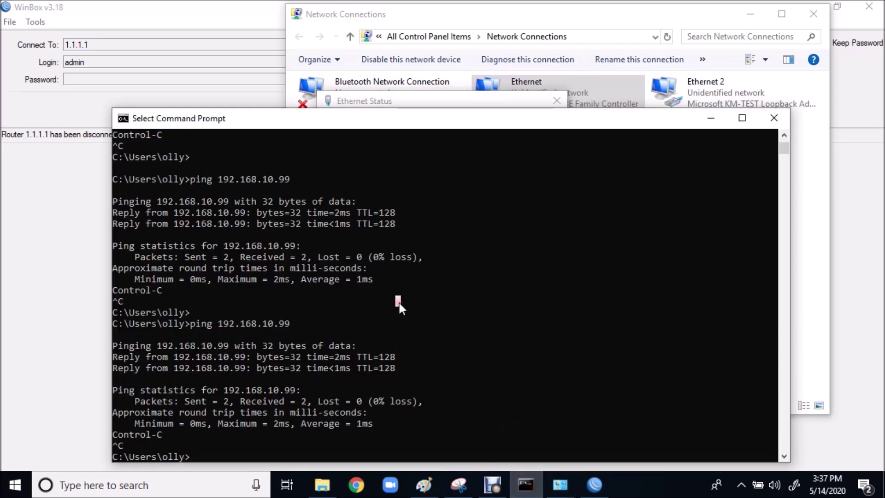
key("Return")
key("Up")
key("Return")
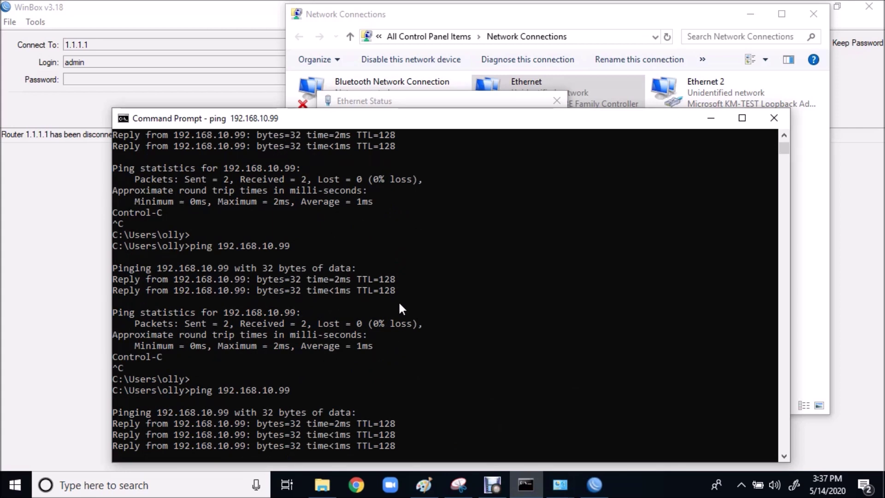
- Ping the router address 192.168.10.1 and stop the test
key("Up")
key("BackSpace")
key("BackSpace")
type("1")
key("Return")
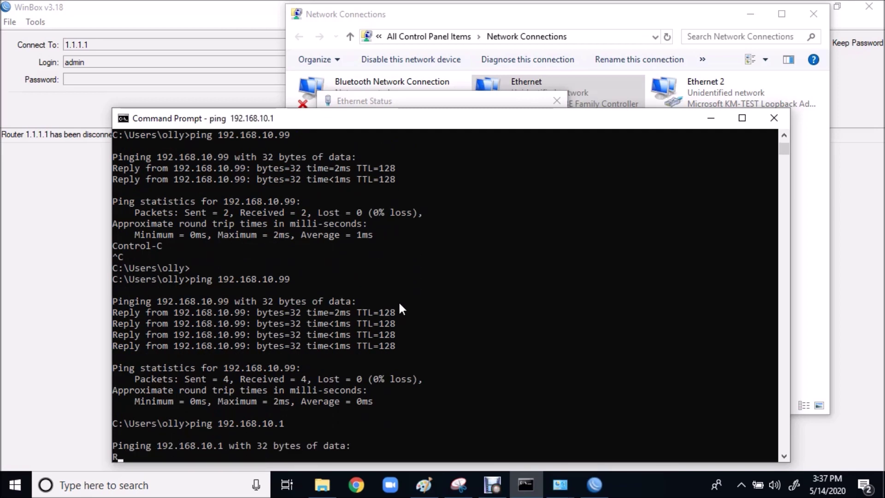
key("ctrl+c")
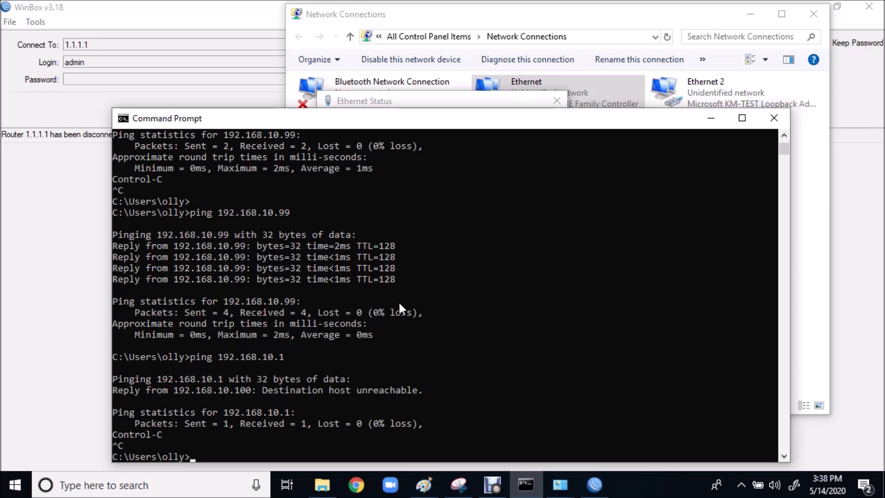
- Switch to Network Connections and give the Ethernet adapter a static IPv4 address in the 1.1.1 network with subnet mask 255.255.255.0
key("alt+Tab")
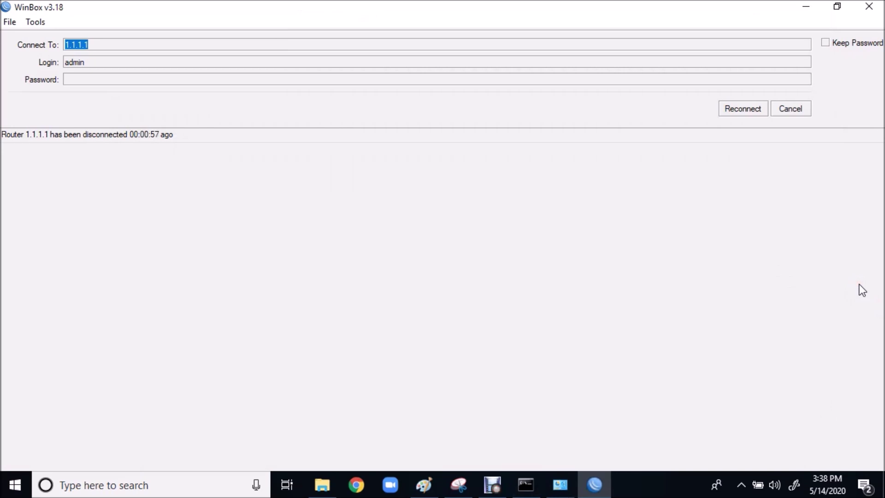
left_click(567, 486)
double_click(501, 94)
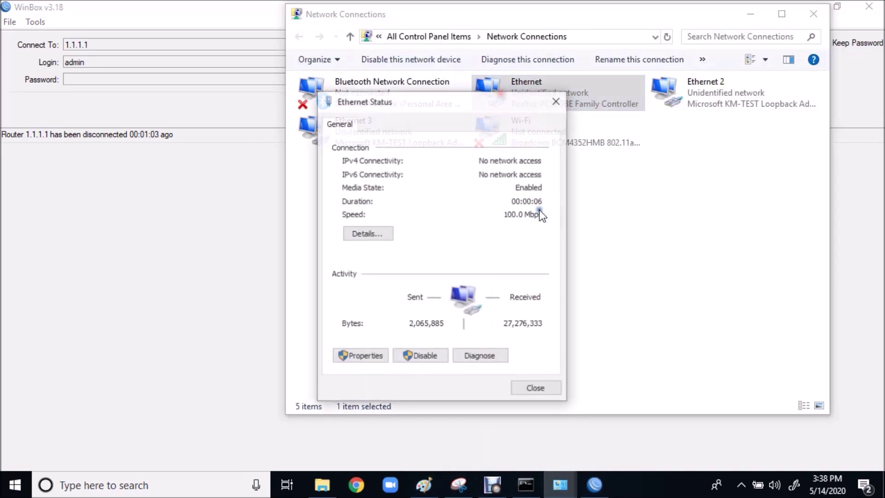
left_click(363, 356)
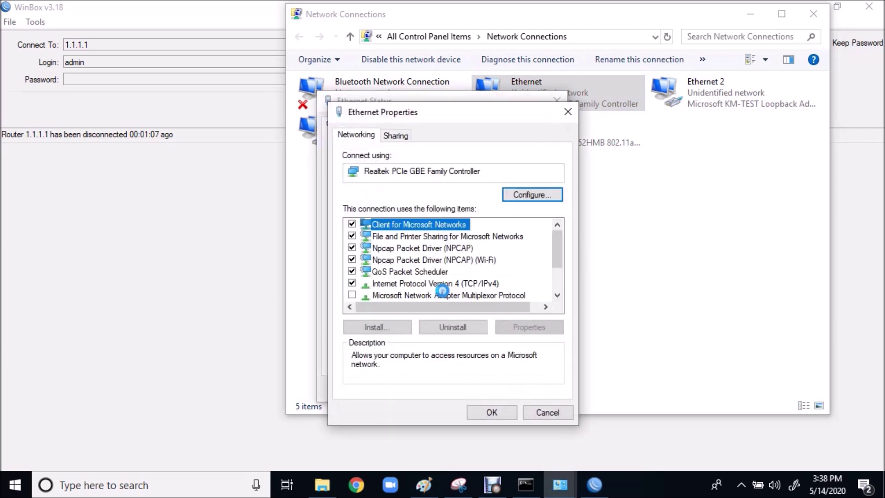
double_click(455, 283)
left_click(431, 245)
left_click(430, 261)
left_click(512, 275)
type("1.1.1.")
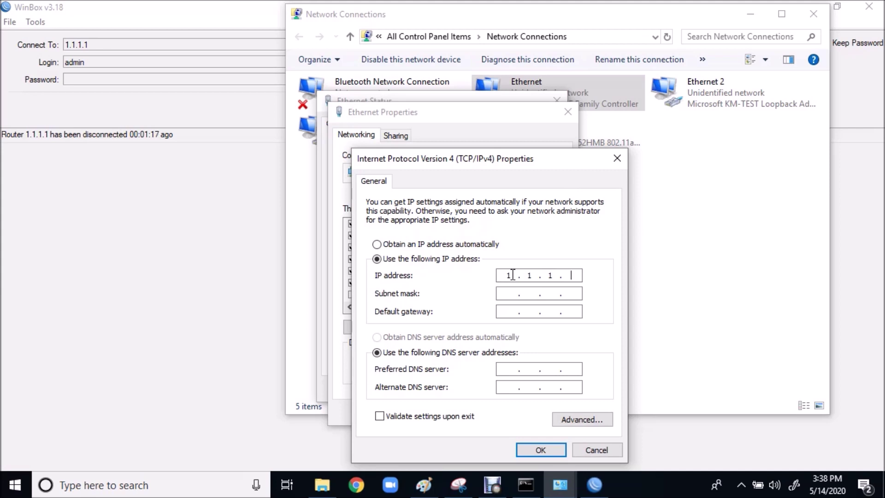
key("Tab")
type("255 . 255 . 255 . 0")
left_click(540, 450)
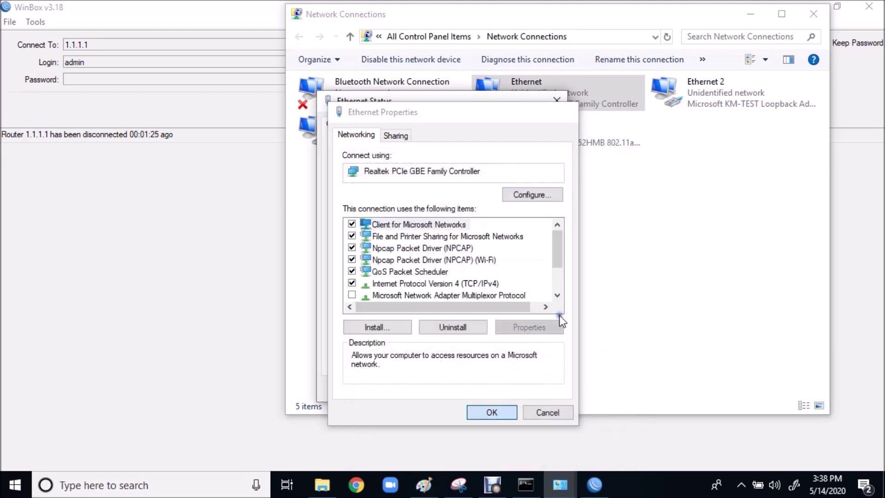
key("Return")
left_click(546, 389)
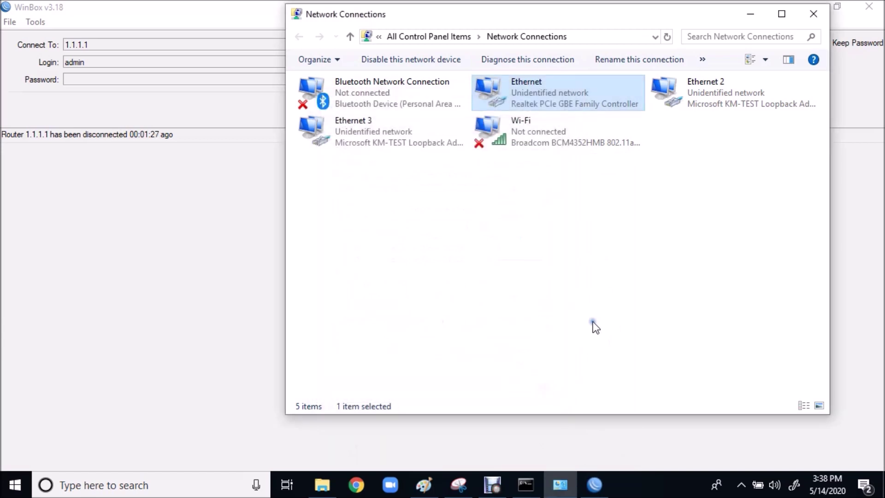
- Switch to WinBox and reconnect to the router at 1.1.1.1 with the admin login
left_click(146, 279)
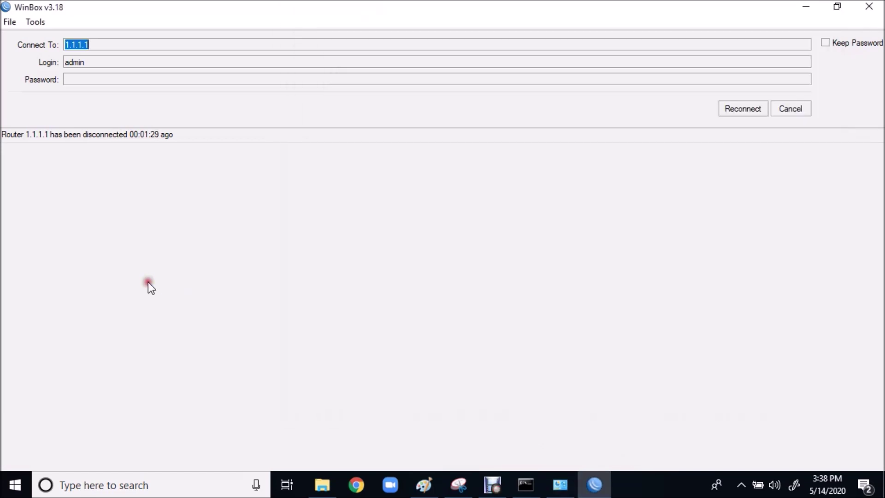
left_click(422, 47)
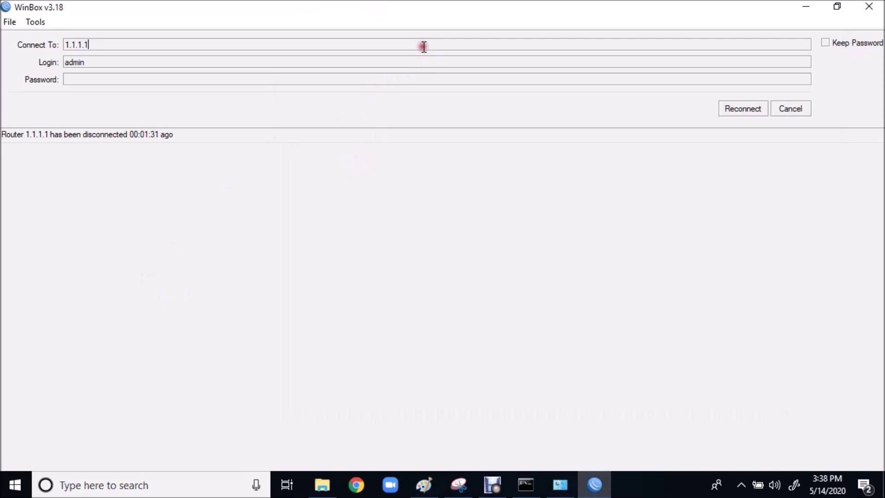
left_click(749, 111)
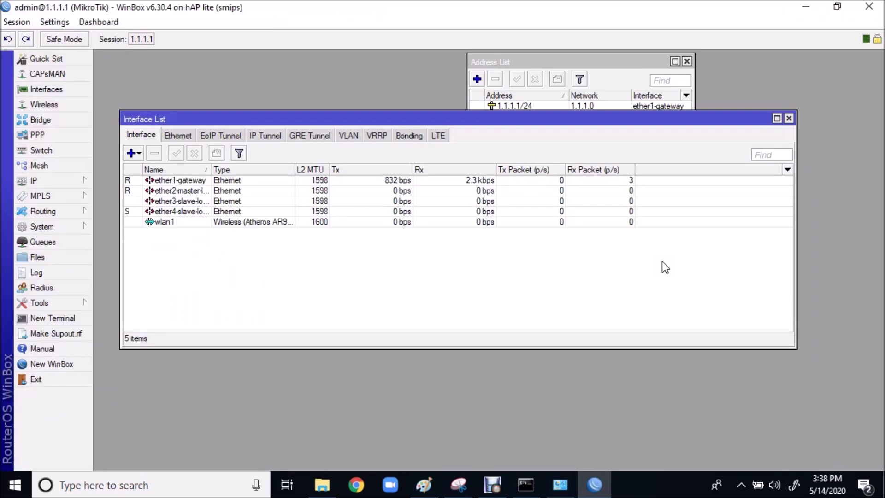
- Move the Interface List lower to uncover the Address List and check which interface each router address is assigned to
left_click(606, 64)
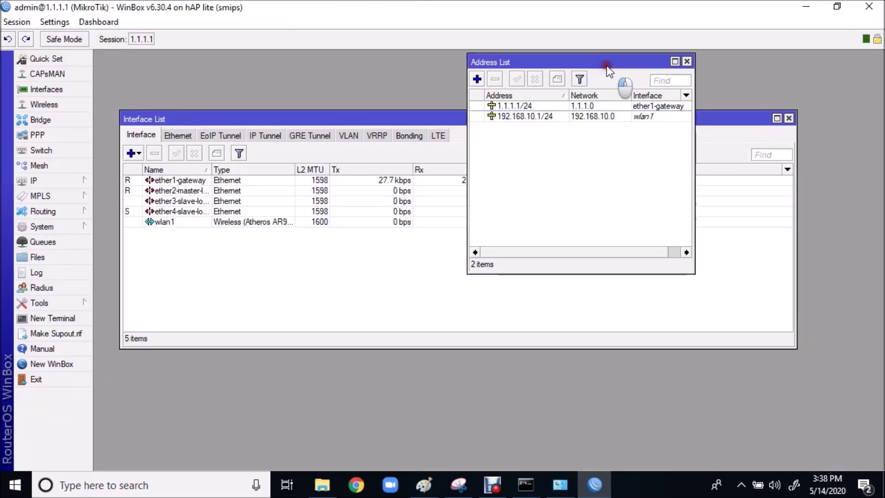
left_click(397, 245)
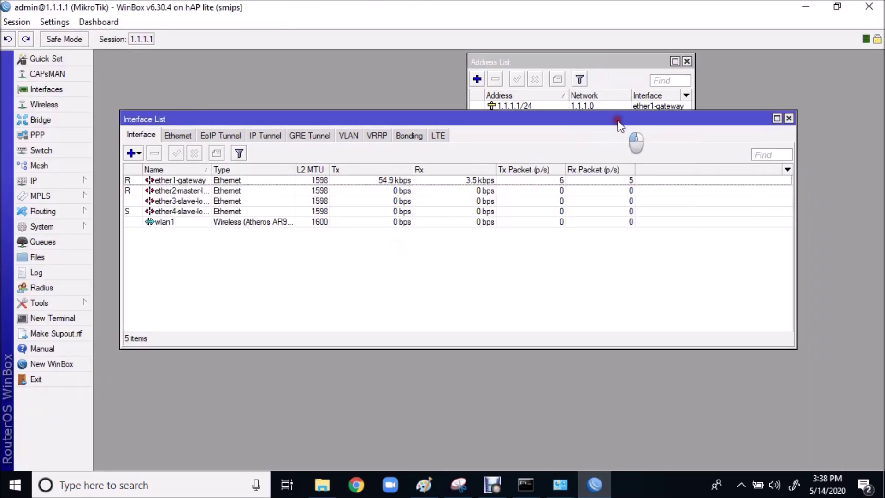
left_click_drag(617, 120, 616, 142)
left_click(614, 65)
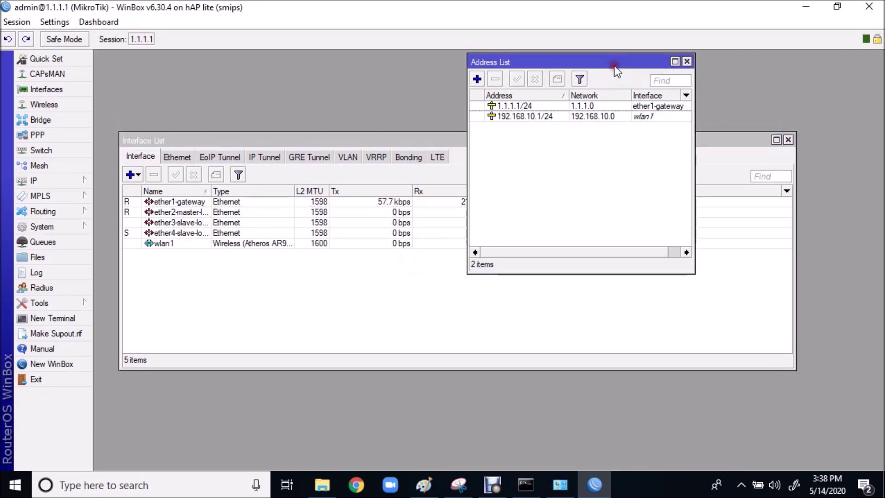
left_click(390, 298)
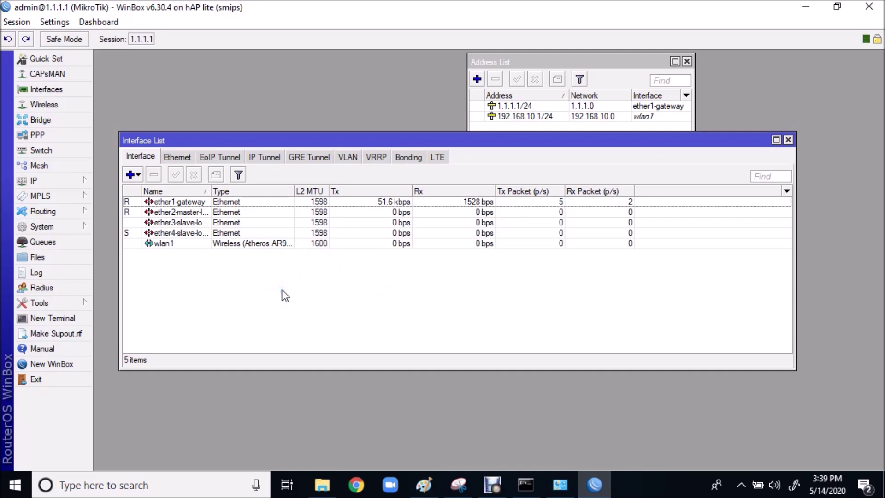
- Examine the ether2 master port and the ether3 and ether4 slave ports in the Interface List
left_click(198, 242)
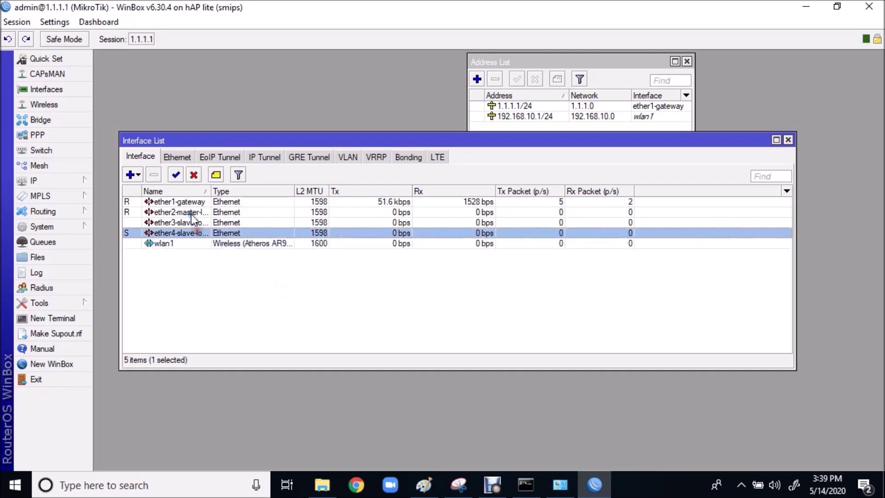
left_click(189, 212)
left_click(187, 227)
left_click(186, 222)
left_click(188, 212)
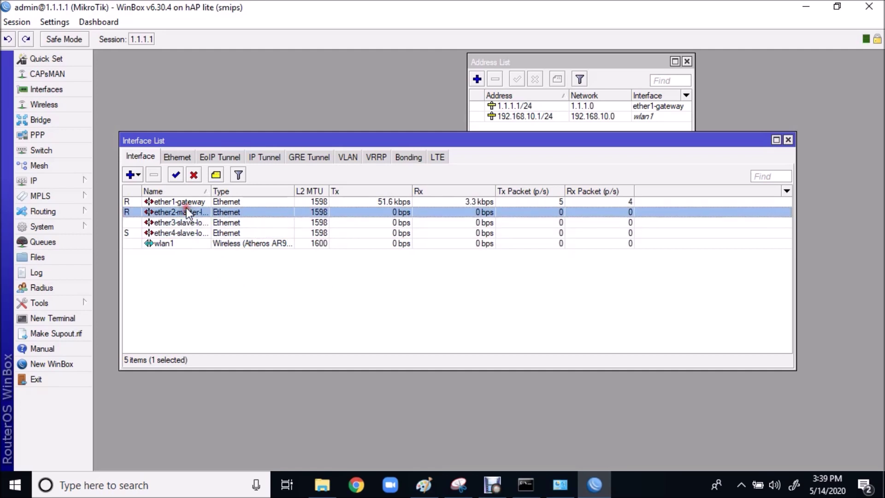
left_click(188, 233)
left_click(188, 212)
left_click(189, 222)
left_click(190, 232)
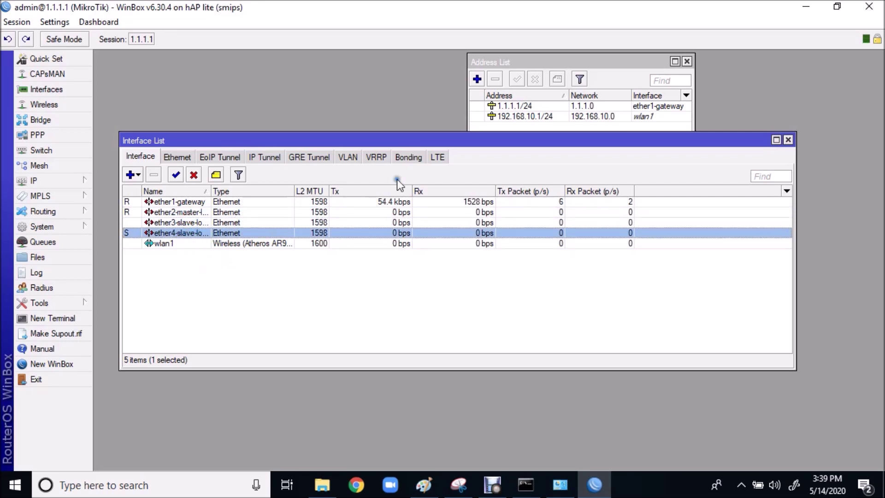
- Assign the router address 192.168.10.1/24 to the interface ether4-slave-local
left_click_drag(517, 142, 516, 153)
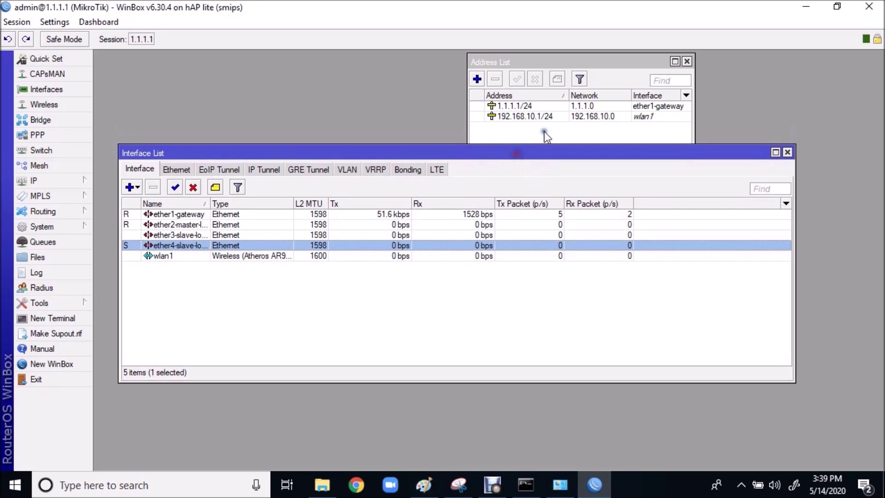
left_click(580, 117)
double_click(583, 119)
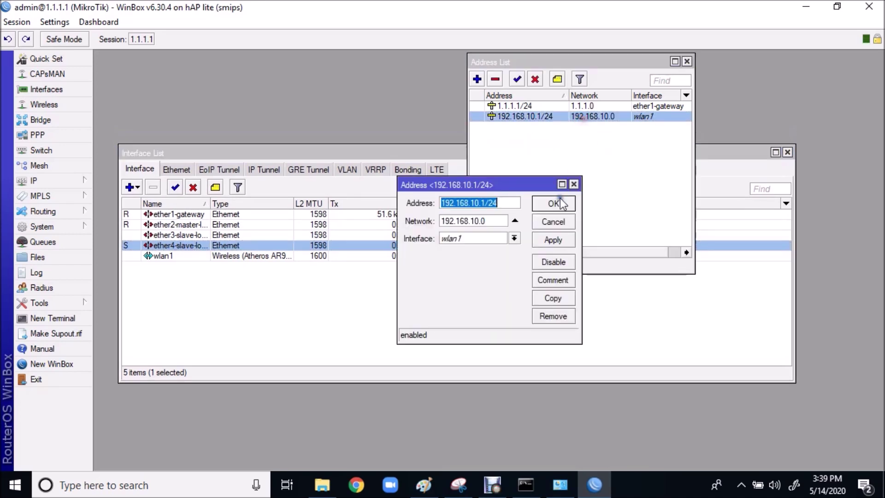
left_click(513, 237)
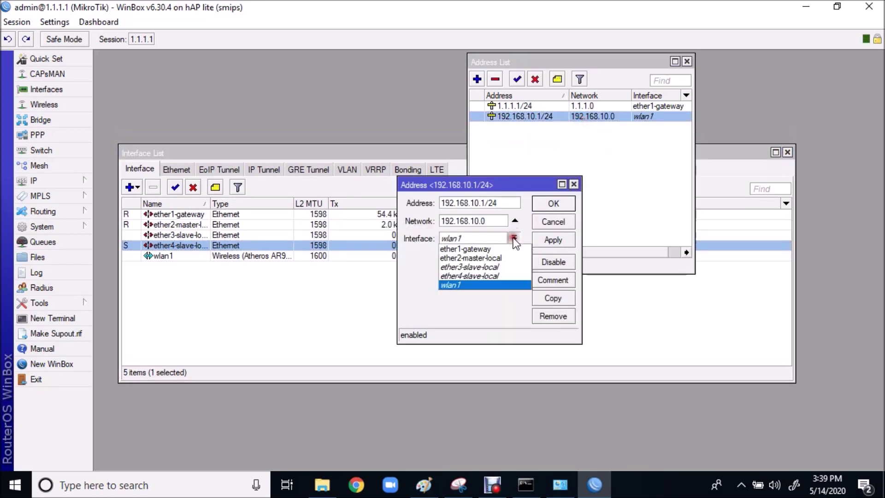
left_click(480, 275)
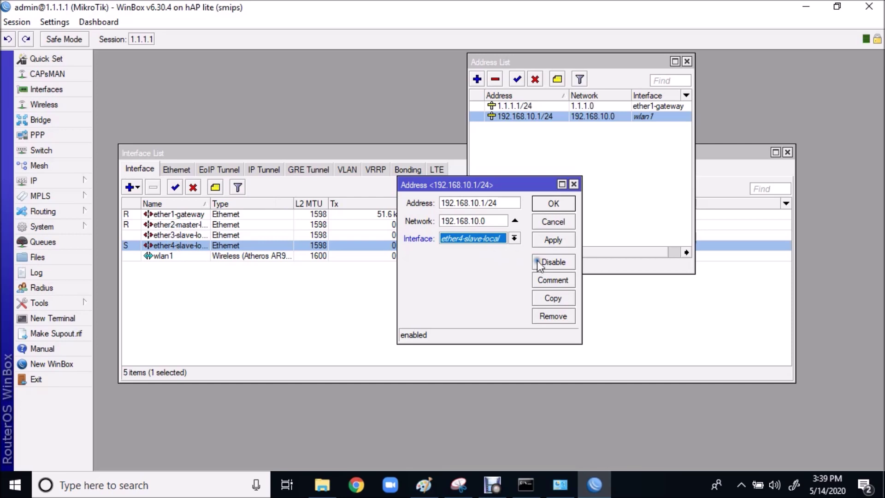
left_click(554, 240)
left_click(554, 204)
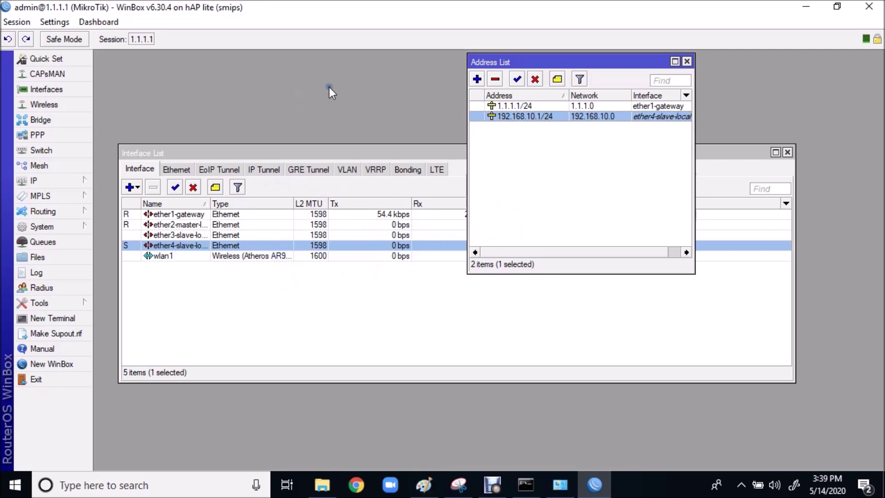
- Open the router's ARP list and inspect its entry for the connected computer
left_click(67, 179)
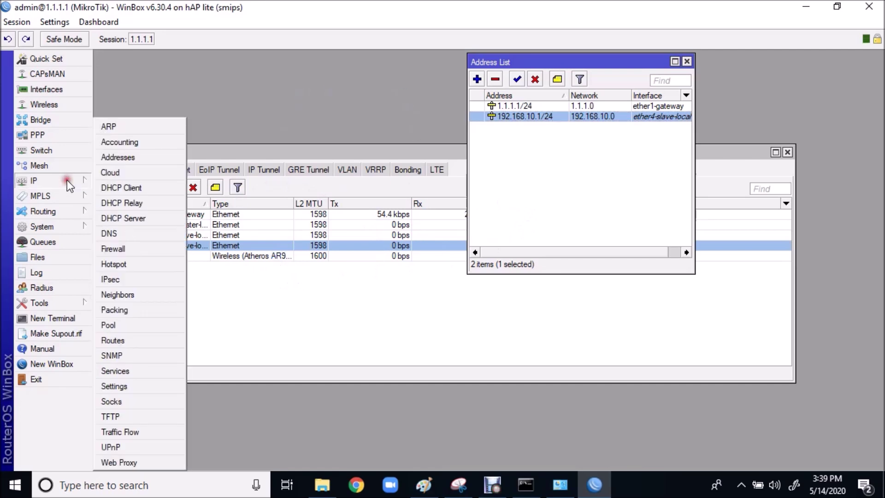
left_click(108, 126)
left_click(448, 223)
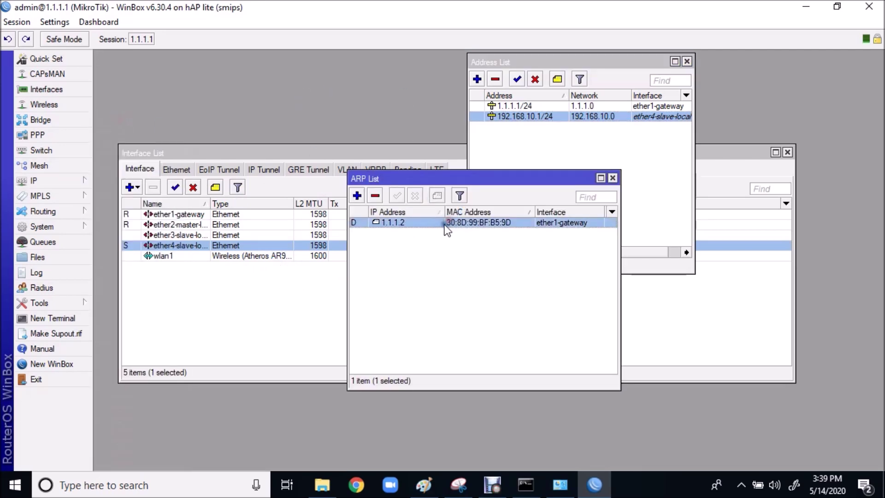
- Ping 192.168.10.99 from a new router terminal, stop the test and close the terminal
left_click(65, 321)
type("ping ")
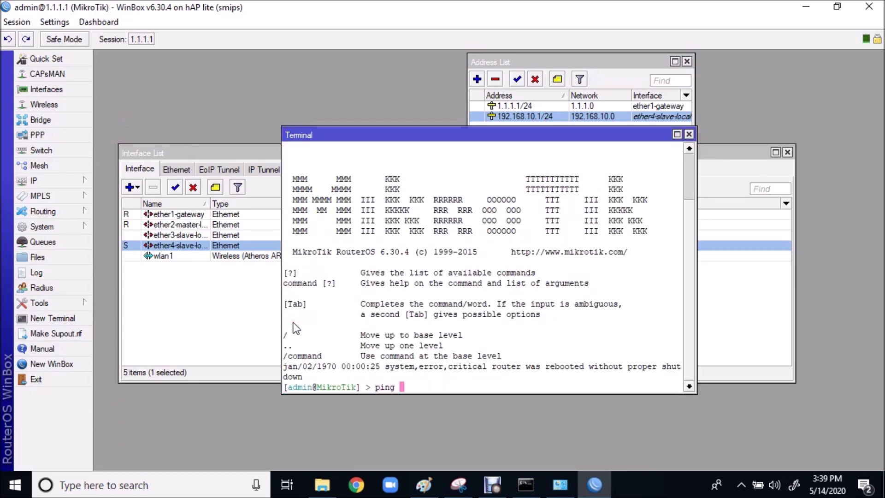
type("192.168.10.99")
key("Return")
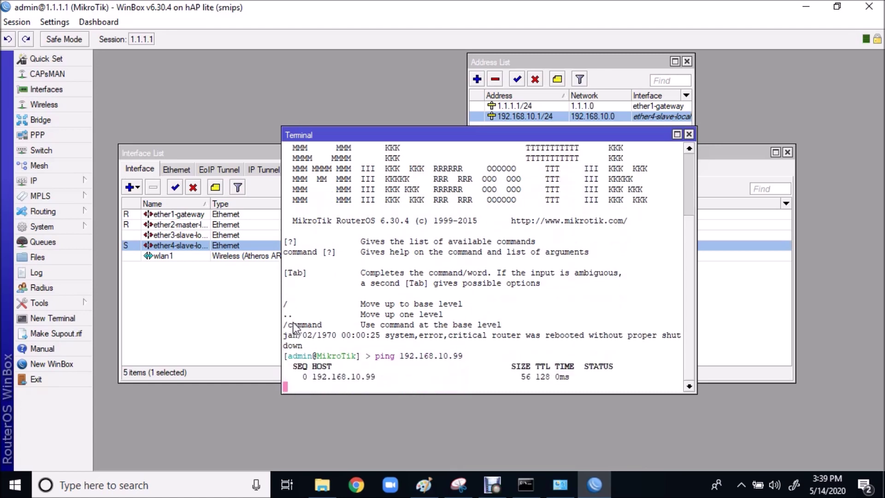
key("ctrl+c")
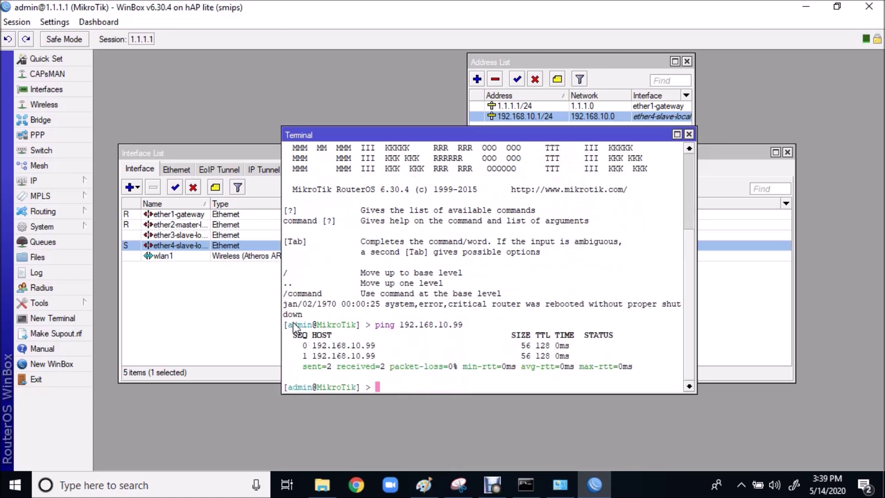
left_click(688, 134)
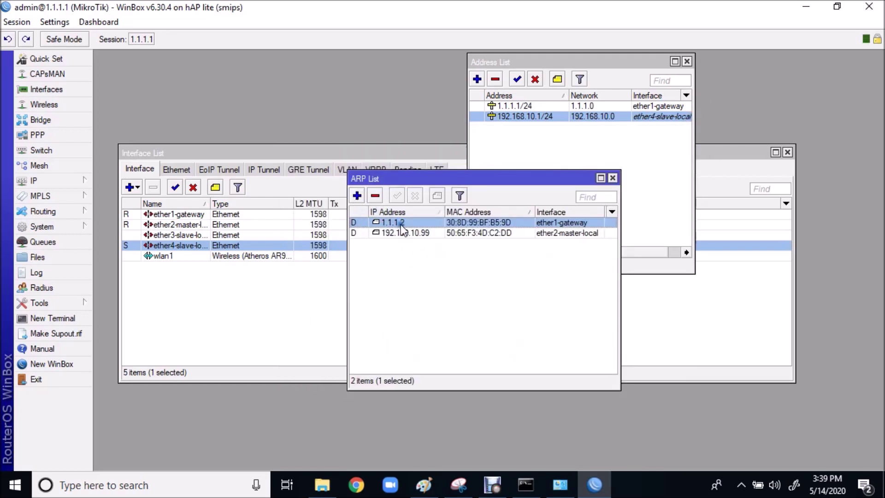
- Compare the interface in the ARP entry for 192.168.10.99 with the interface assigned to 192.168.10.1/24 and the ports in the Interface List
left_click(403, 232)
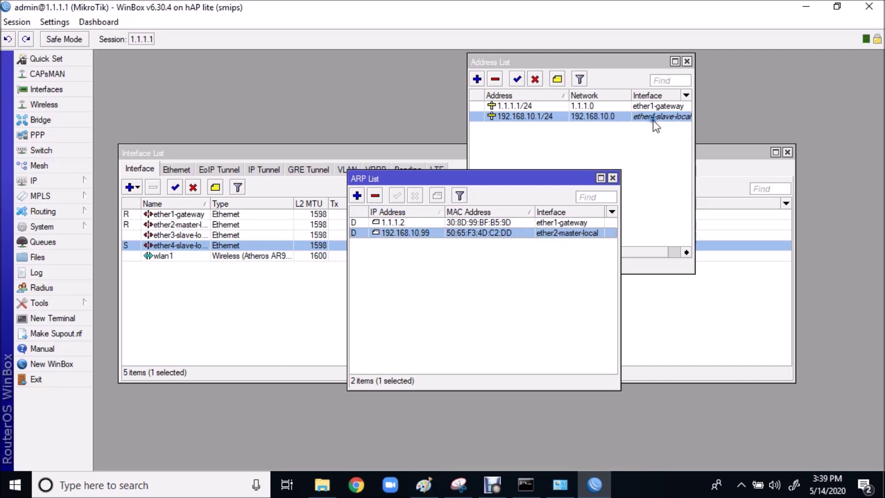
left_click_drag(694, 122, 723, 124)
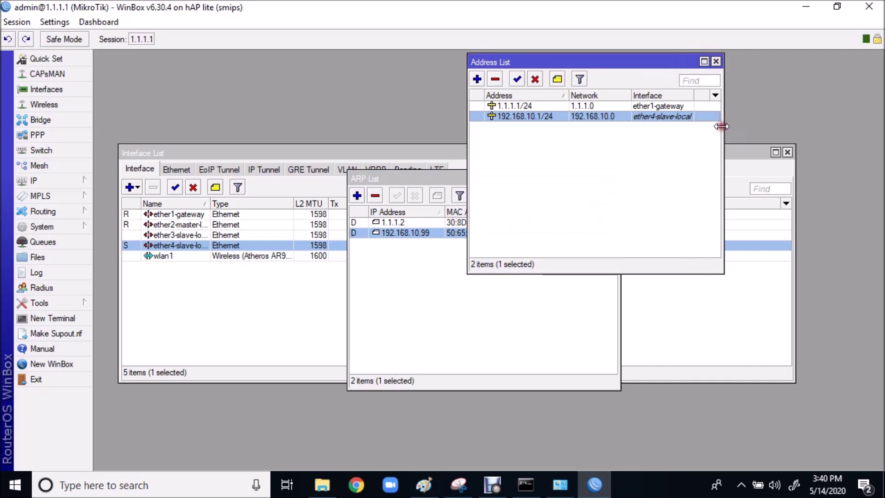
left_click(455, 297)
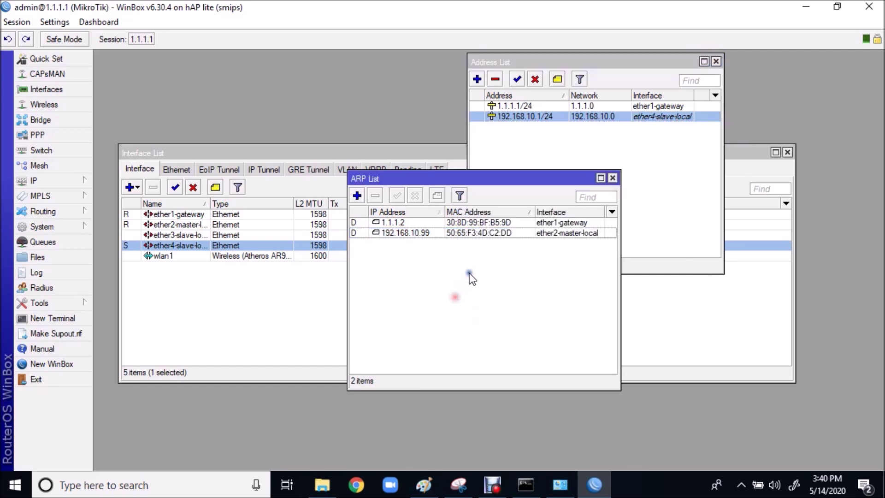
left_click(494, 234)
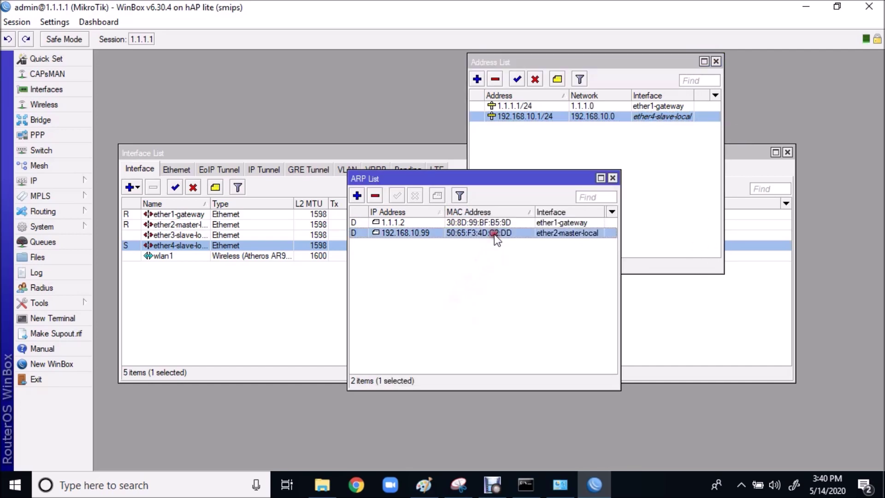
left_click(178, 225)
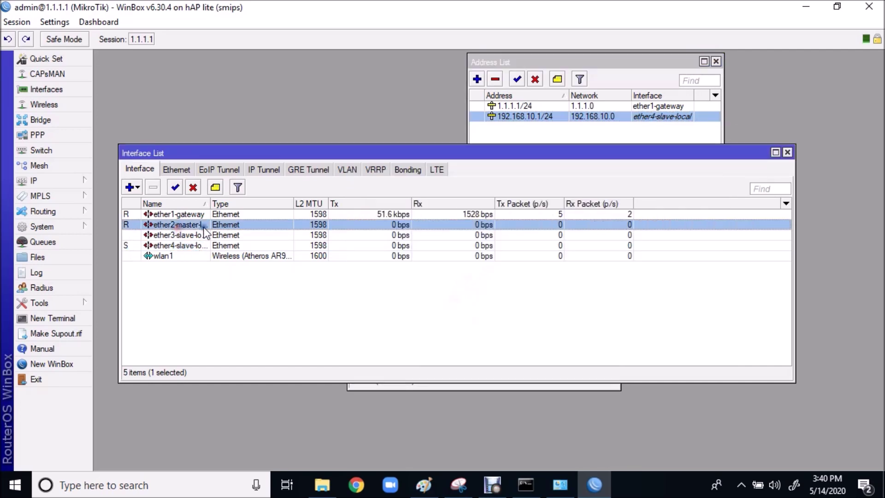
left_click(474, 388)
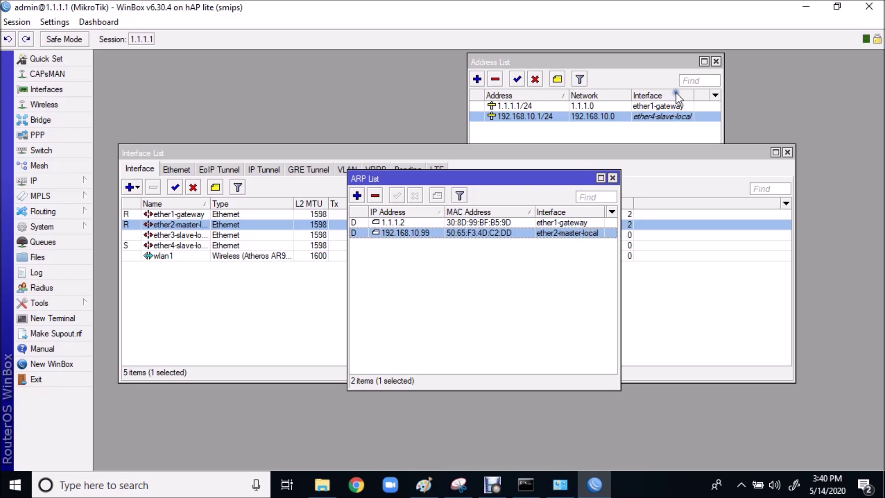
left_click(651, 151)
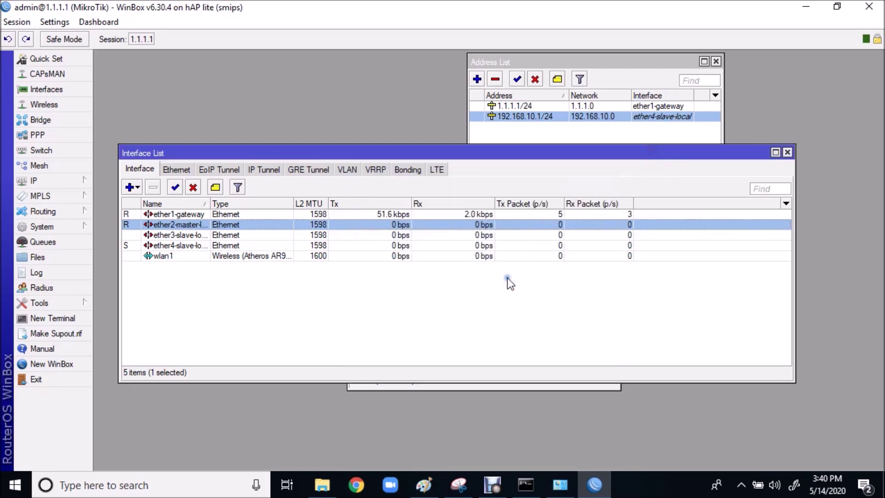
left_click(454, 387)
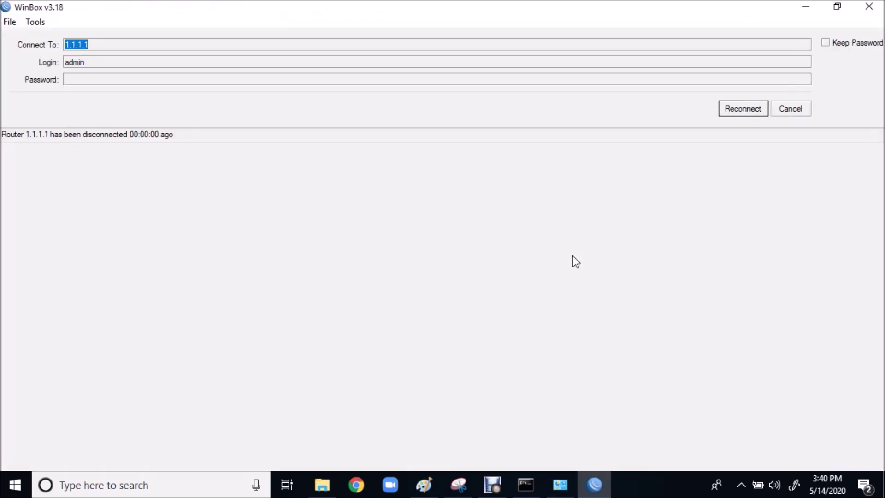
- Switch to Network Connections and set the Ethernet adapter's static IPv4 address to 192.168.10.100 with subnet mask 255.255.255.0
left_click(561, 485)
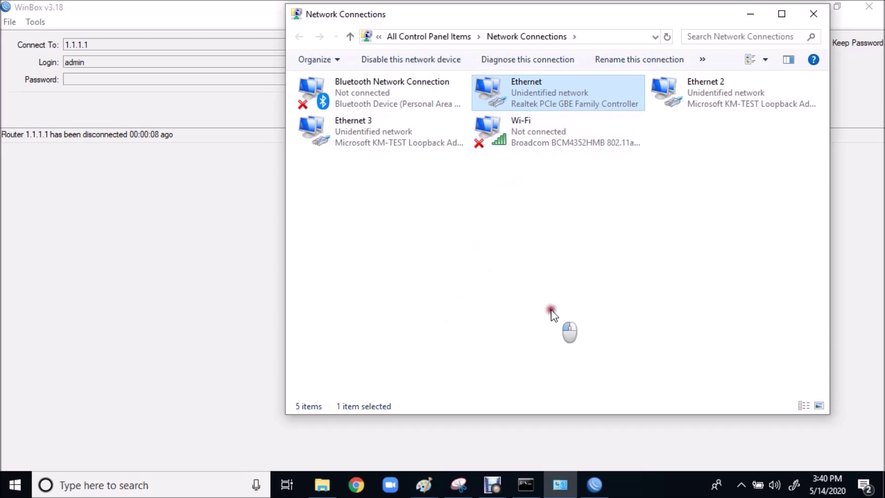
left_click(557, 320)
double_click(537, 93)
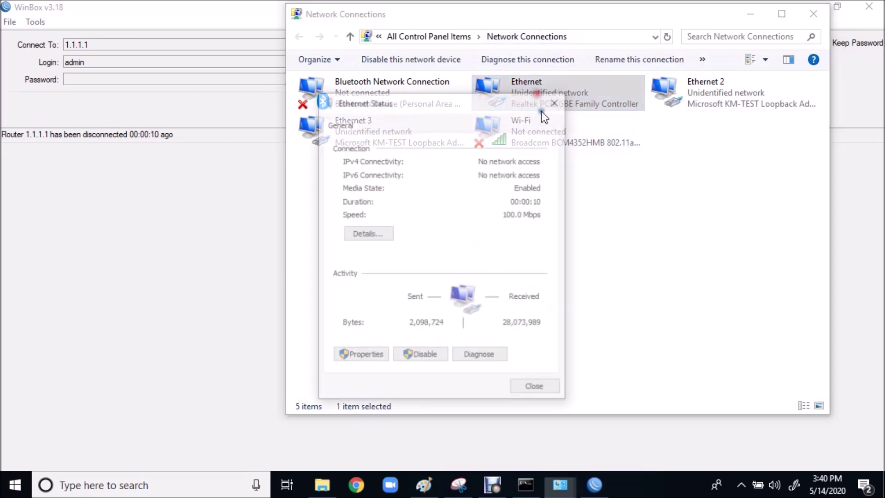
left_click(368, 356)
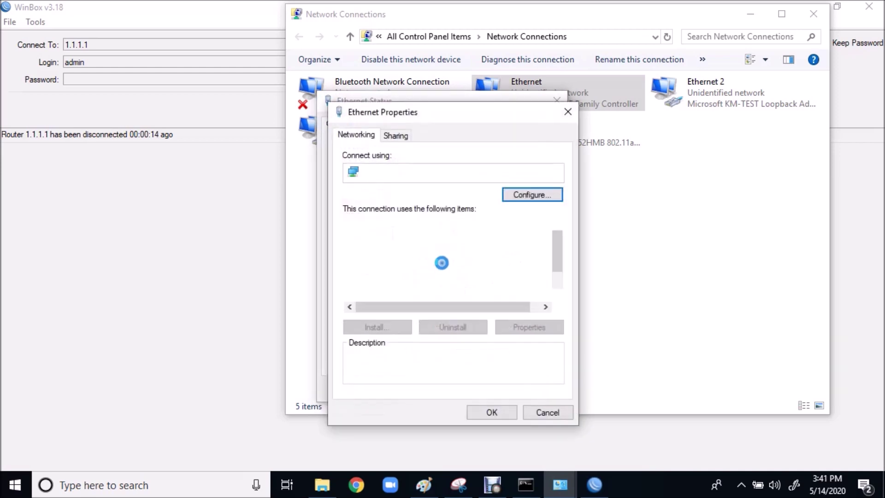
left_click(454, 283)
double_click(455, 283)
left_click(443, 245)
left_click(435, 259)
left_click(508, 275)
type("192.168.10.")
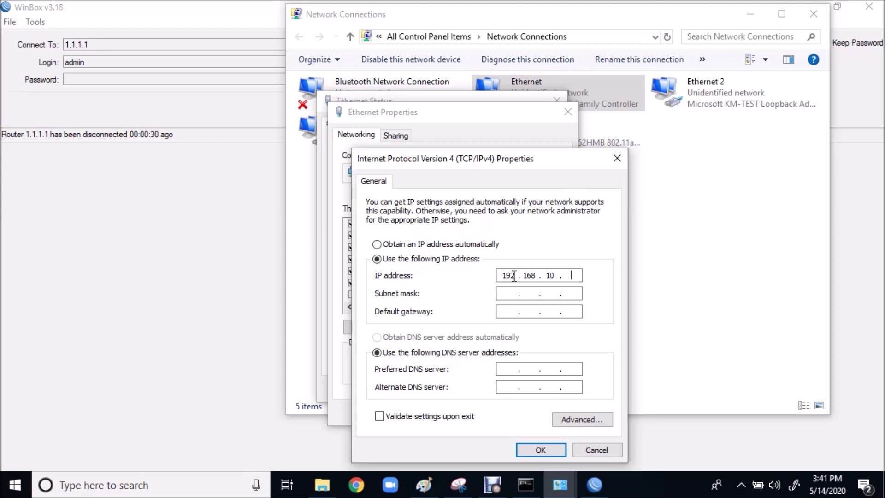
type("100")
left_click(507, 293)
left_click(551, 453)
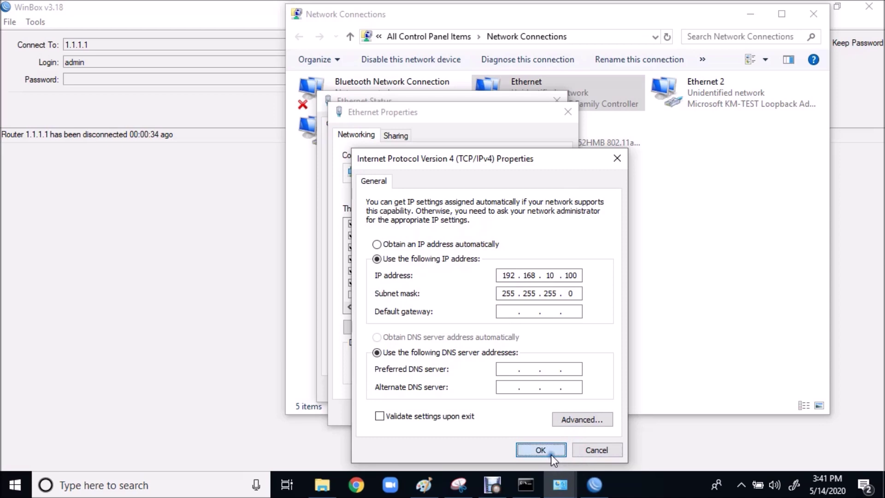
left_click(497, 411)
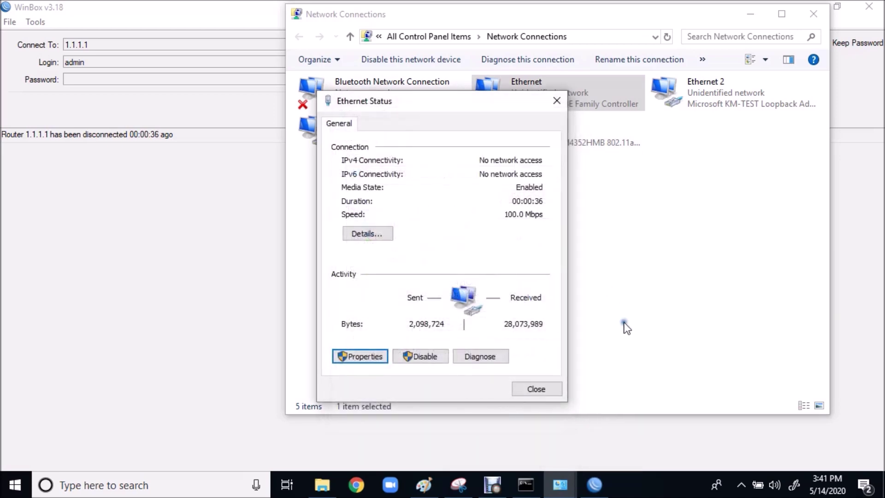
- Close the Ethernet status, switch to WinBox, cancel the reconnection to 1.1.1.1 and connect to the router at 192.168.10.1 as admin
left_click(535, 387)
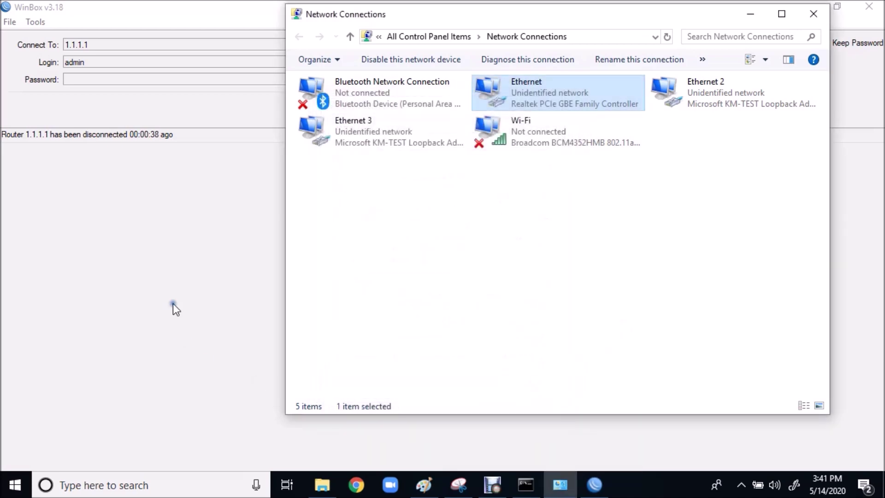
left_click(173, 303)
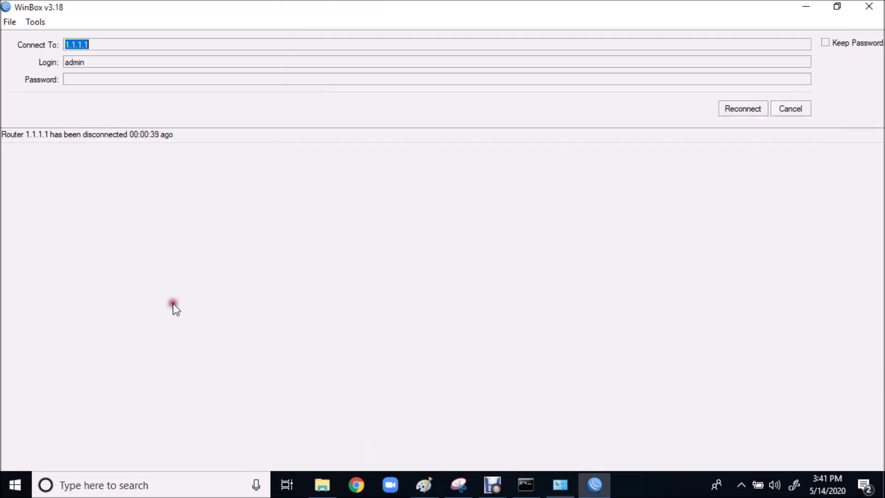
left_click(791, 108)
type("192.168.10.1")
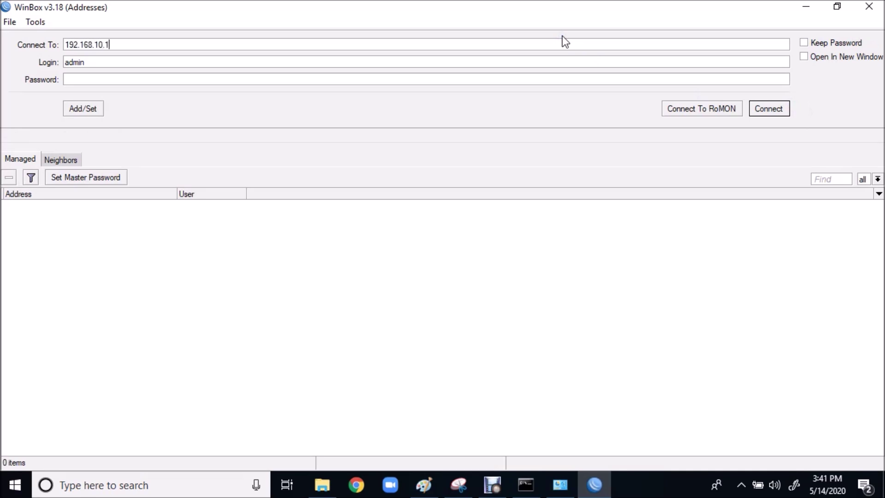
left_click(766, 110)
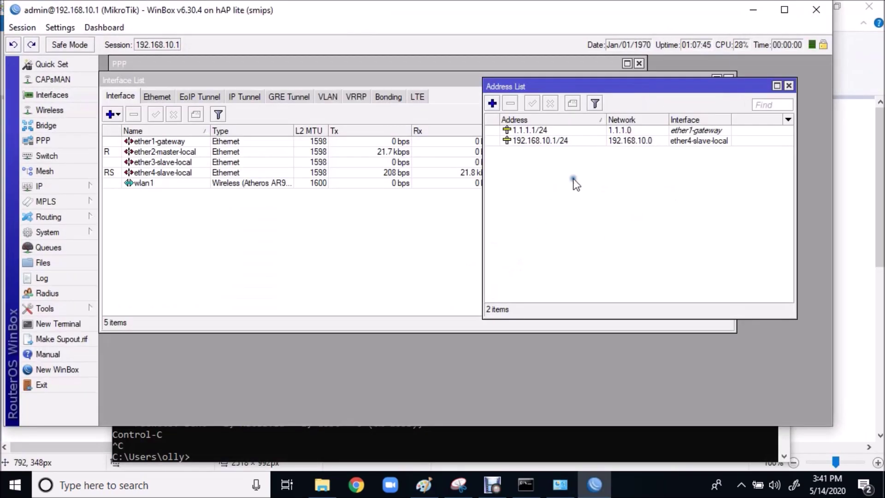
- Open the router's ARP list and compare the interfaces of 192.168.10.99 and 192.168.10.100 with the one assigned to 192.168.10.1/24
left_click(595, 141)
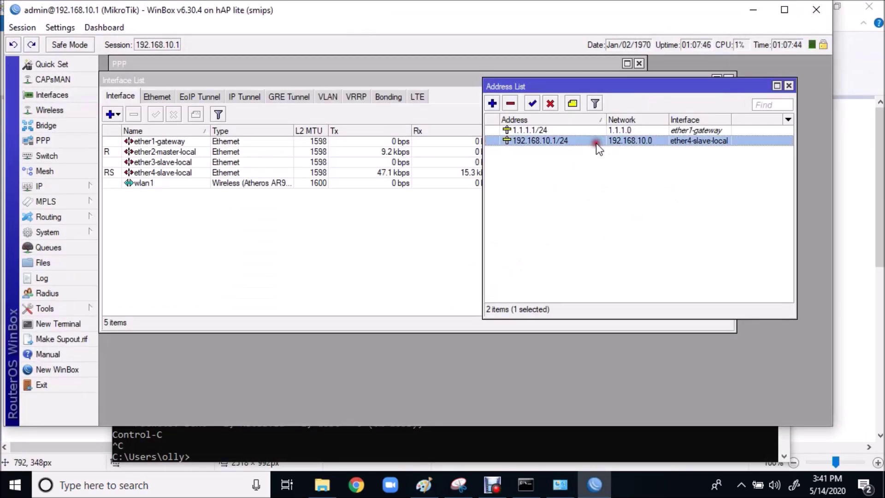
left_click(69, 186)
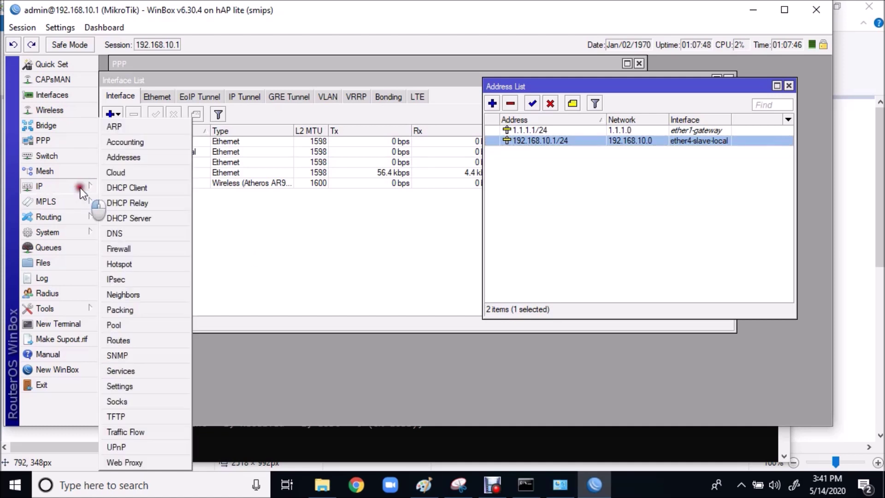
left_click(126, 124)
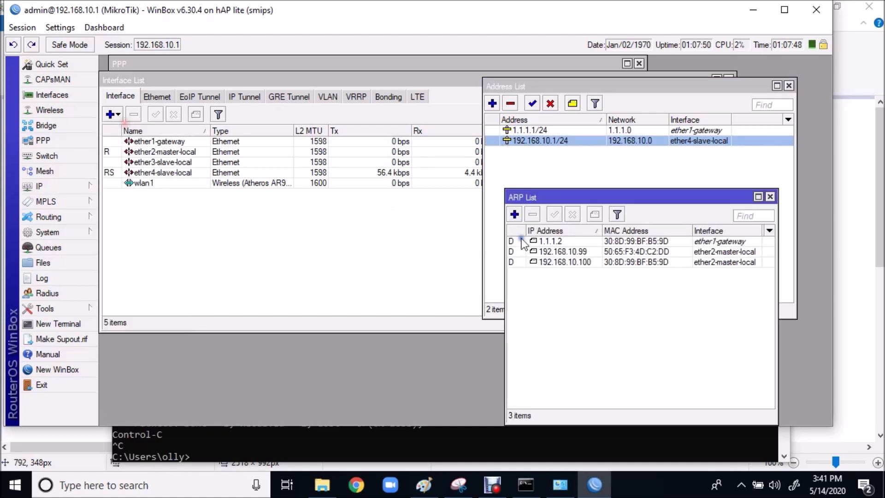
left_click(698, 263)
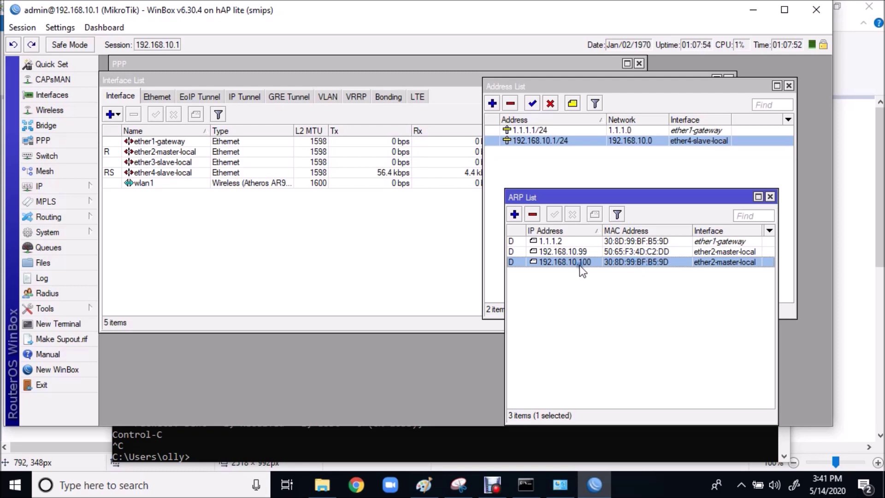
left_click(726, 252)
left_click(716, 263)
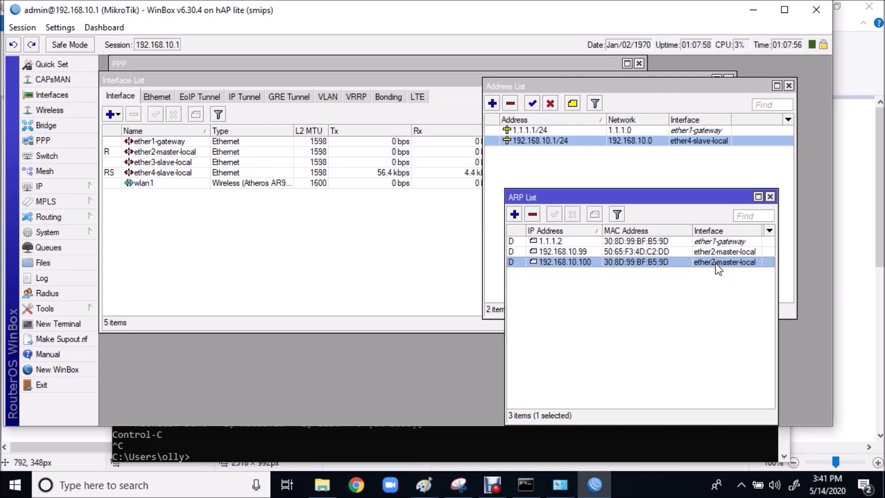